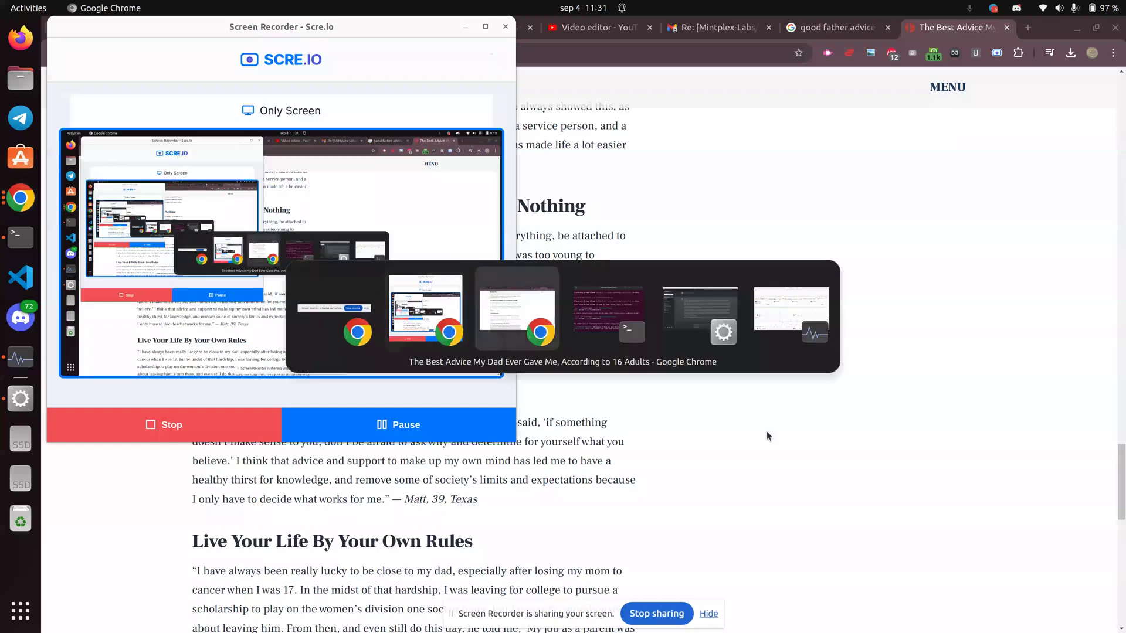
- Switch to AnythingLLM and open the Bulk Link Scraper data connector for the Better Father workspace
key(alt+Tab)
key(alt+Tab)
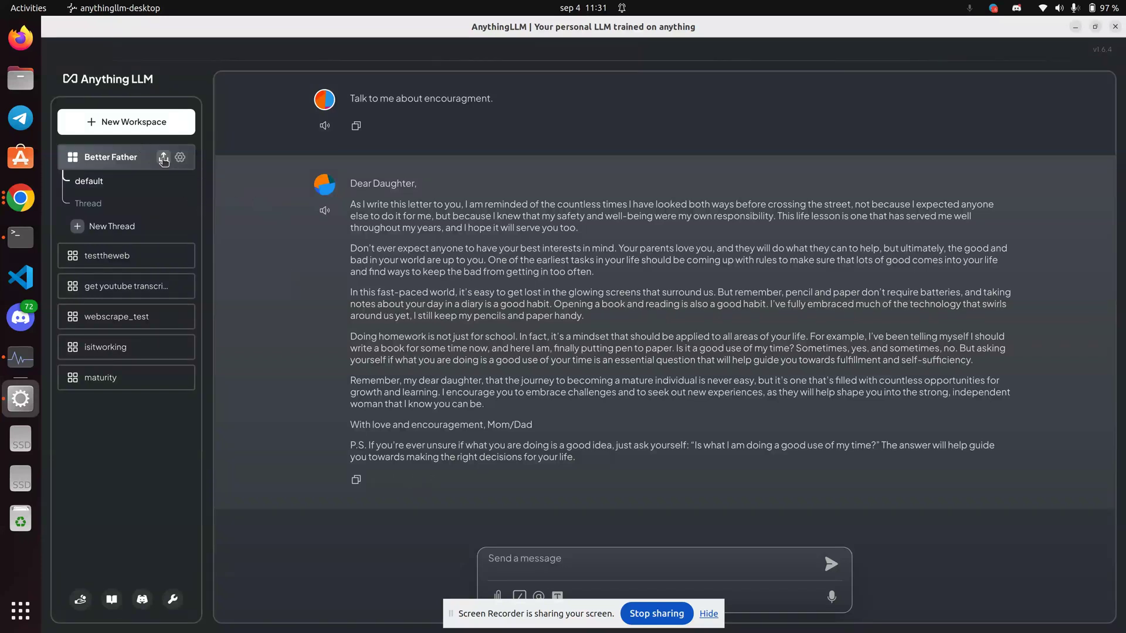
click(163, 157)
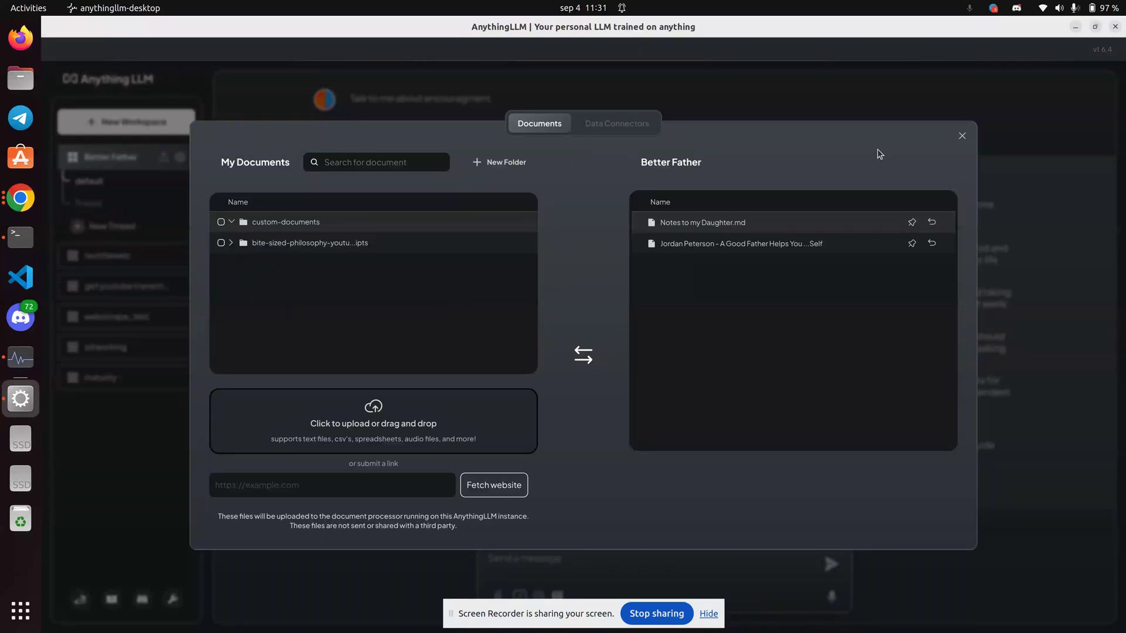
click(624, 129)
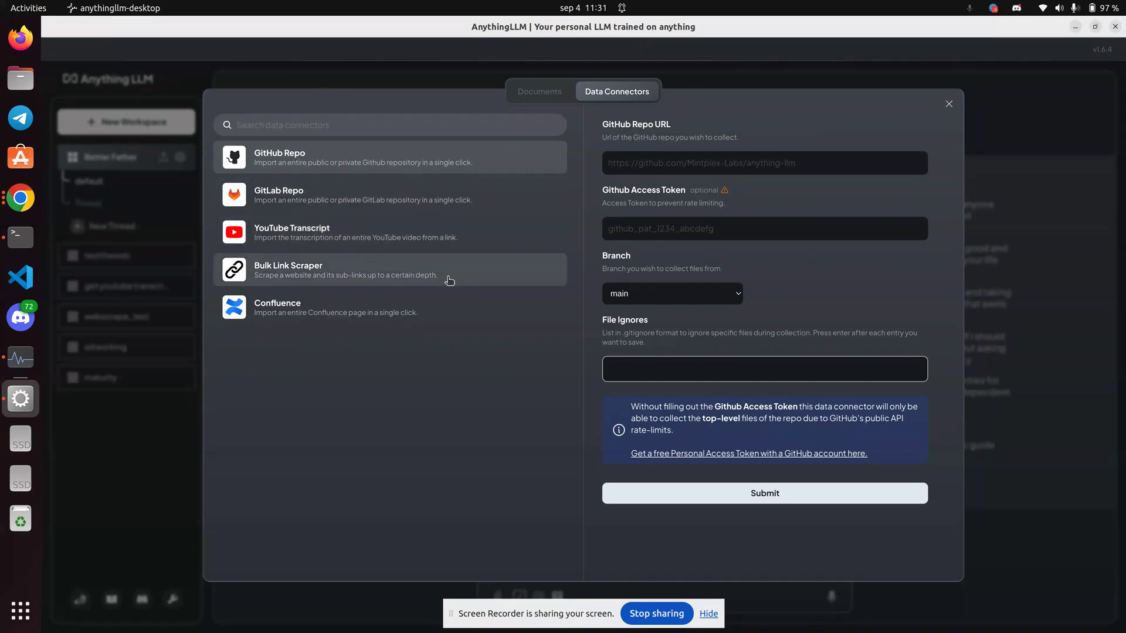
click(312, 272)
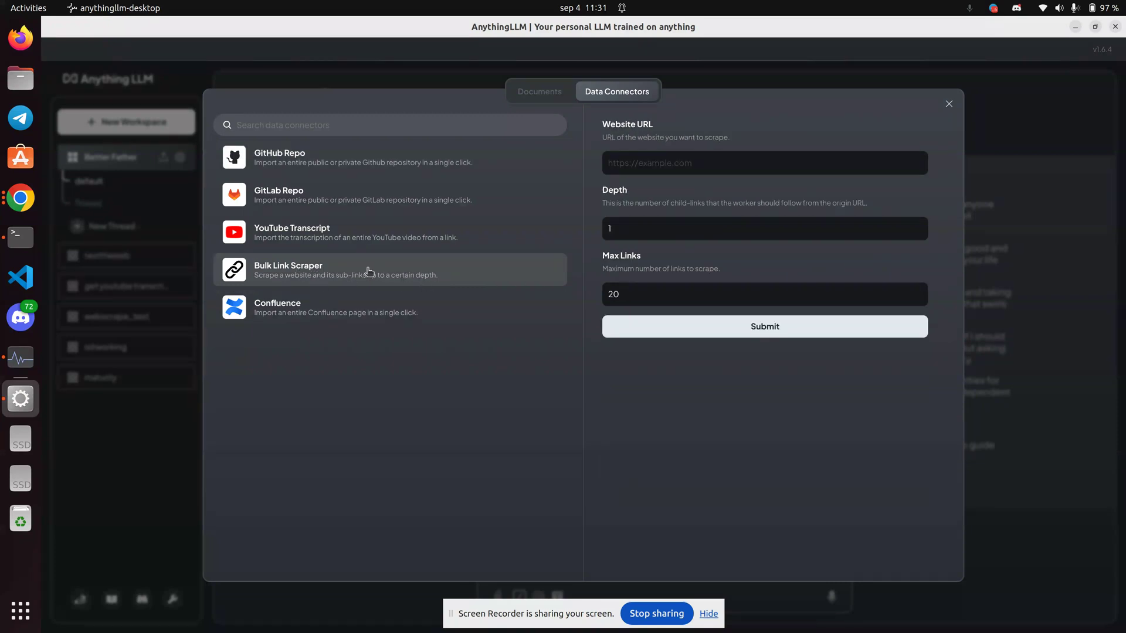
click(670, 168)
text(https://www.fatherly.com/parenting/best-advice-dad-gave-me)
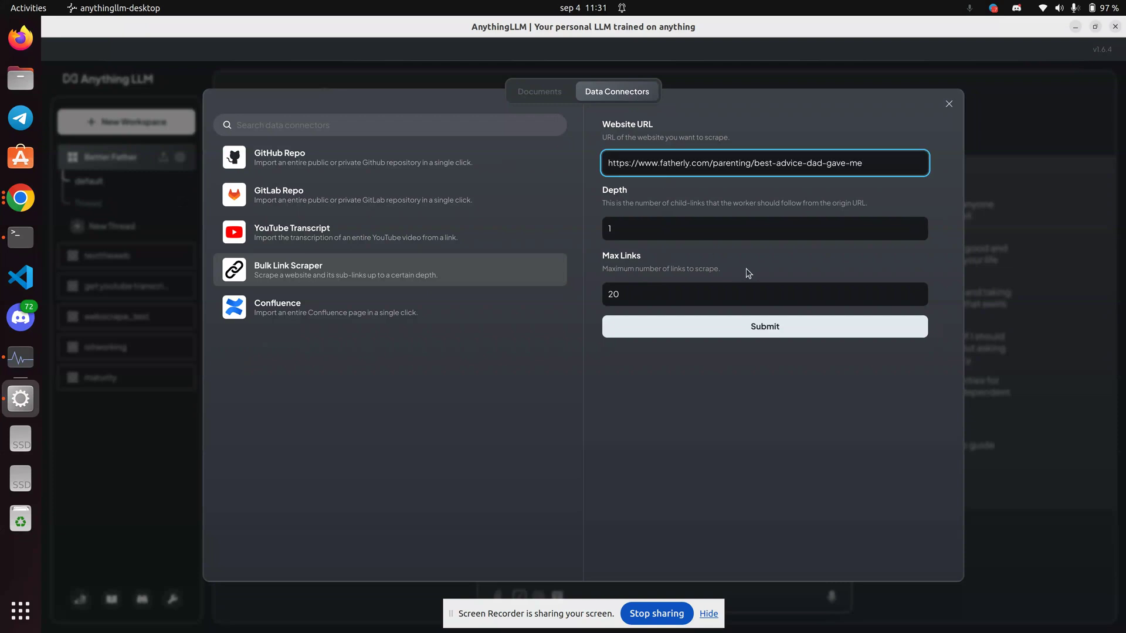
click(655, 298)
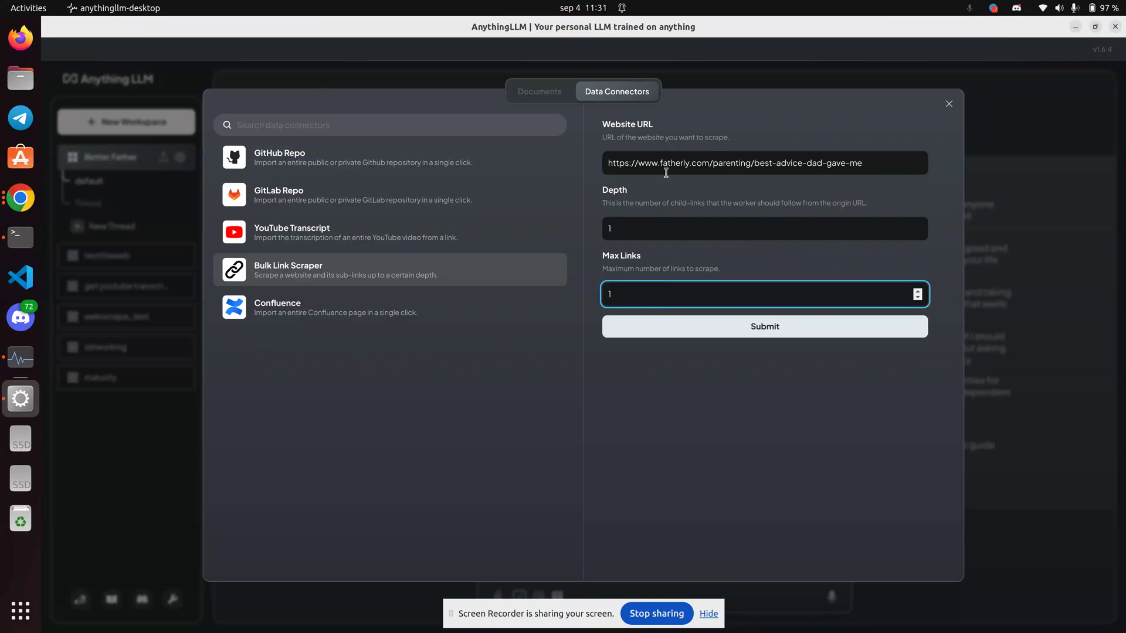
click(770, 333)
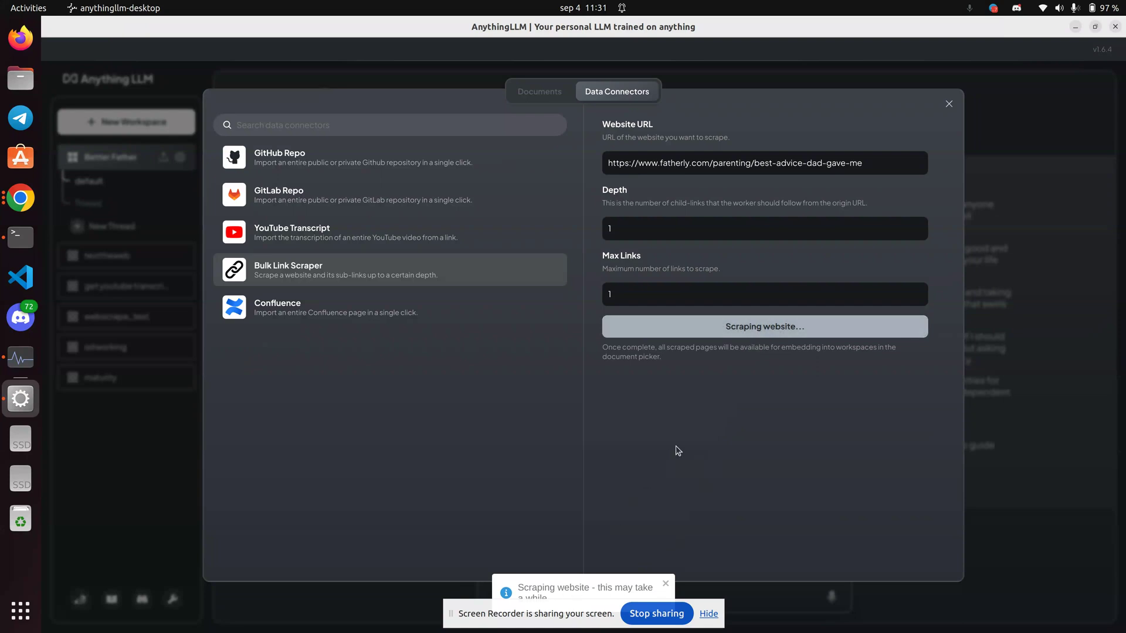
- Check the CPU, memory and network graphs in System Monitor during the website scrape, and return to AnythingLLM
key(alt+Tab)
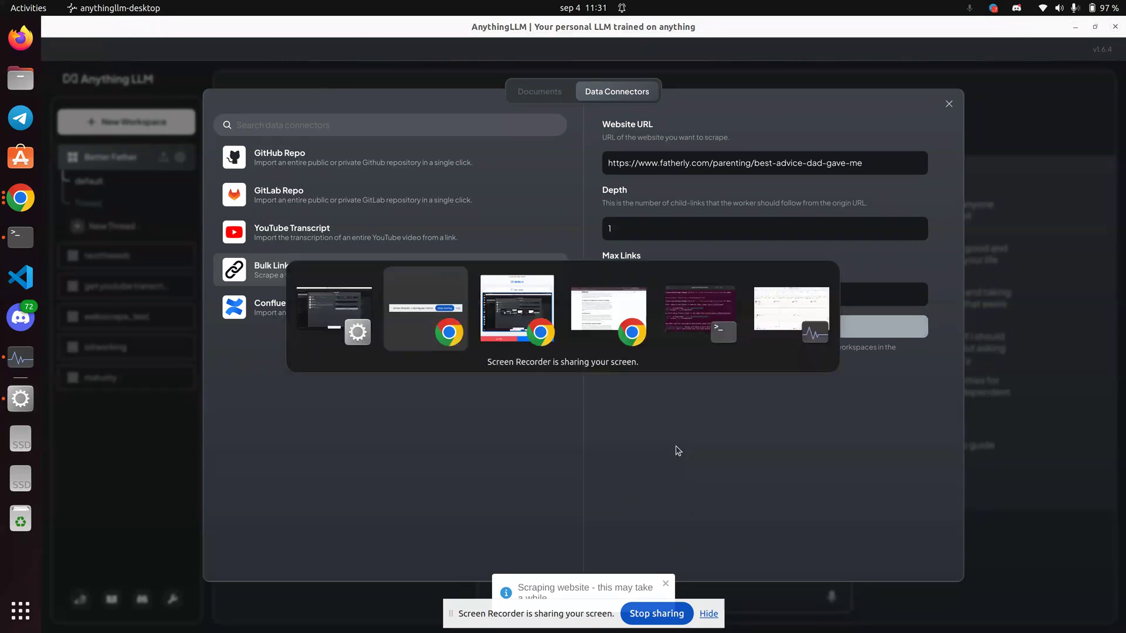
key(alt+Tab)
key(alt+Tab)
key(alt+Tab)
key(alt+Tab)
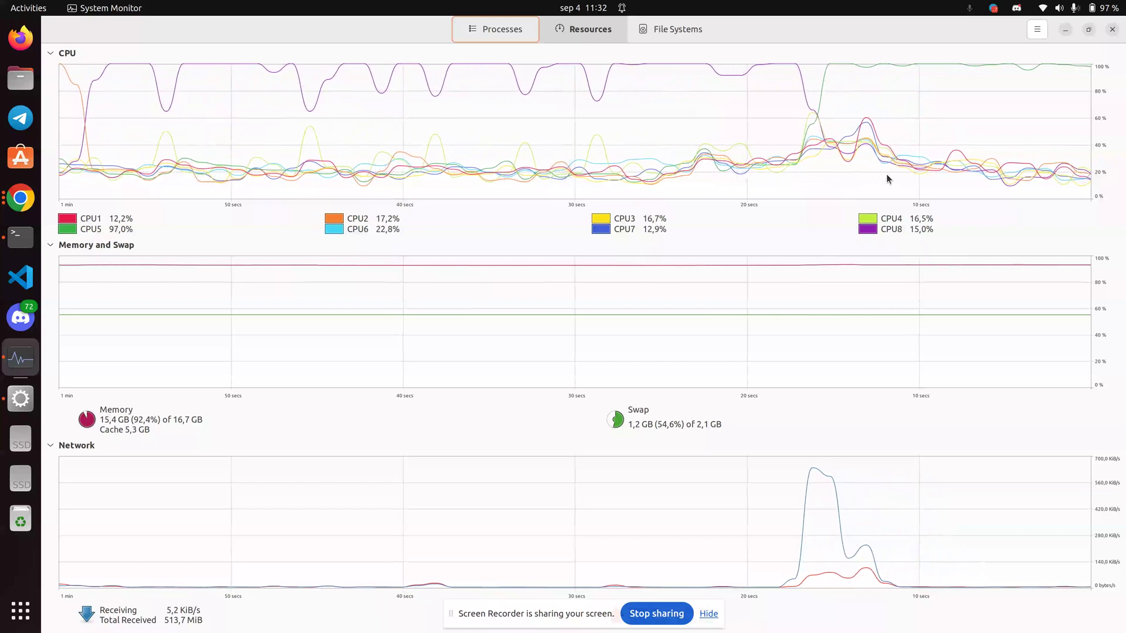
key(alt+Tab)
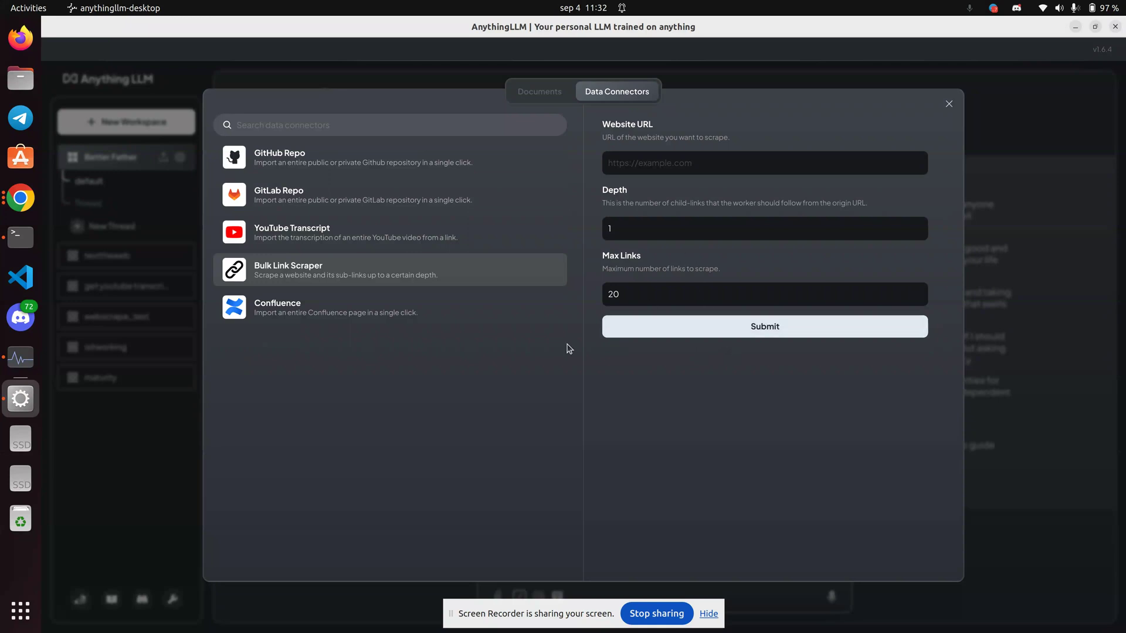
click(540, 93)
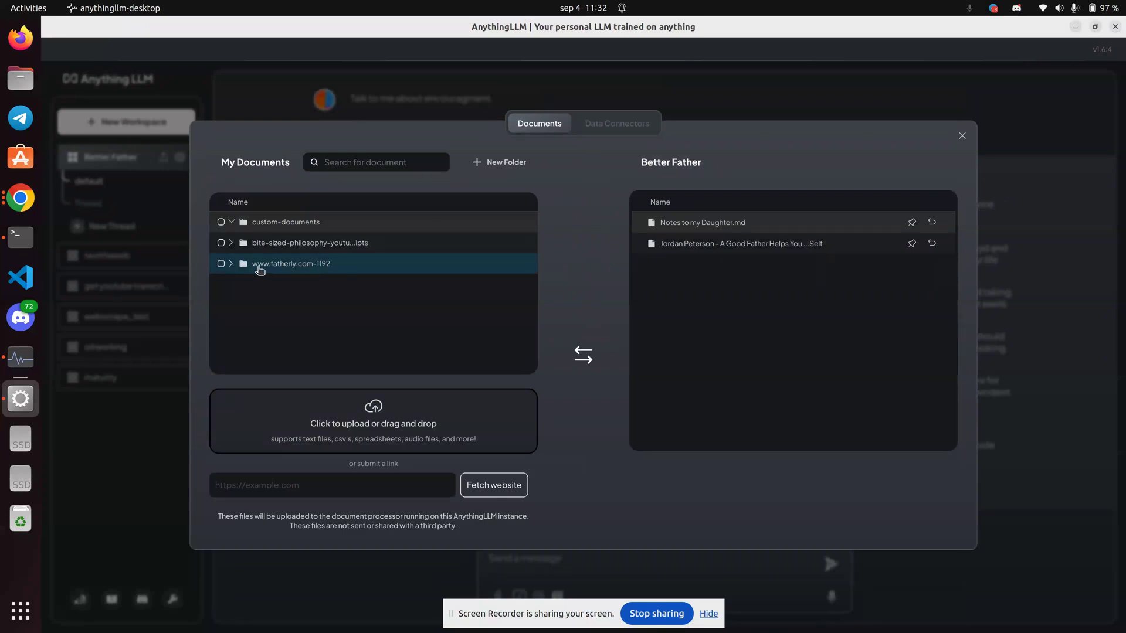
click(221, 264)
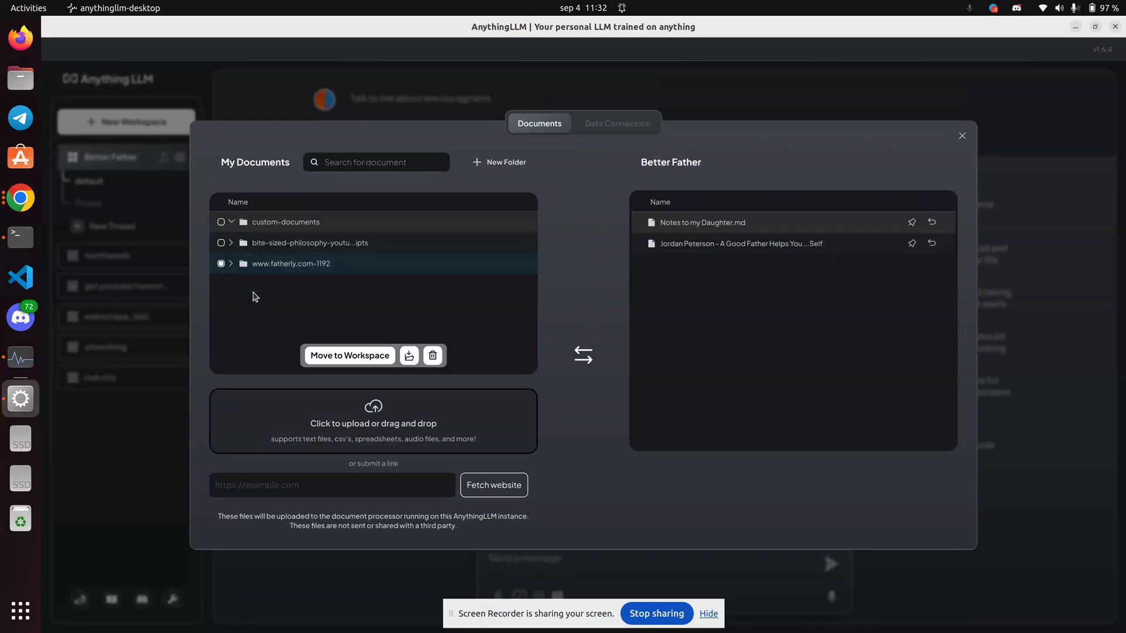
click(340, 357)
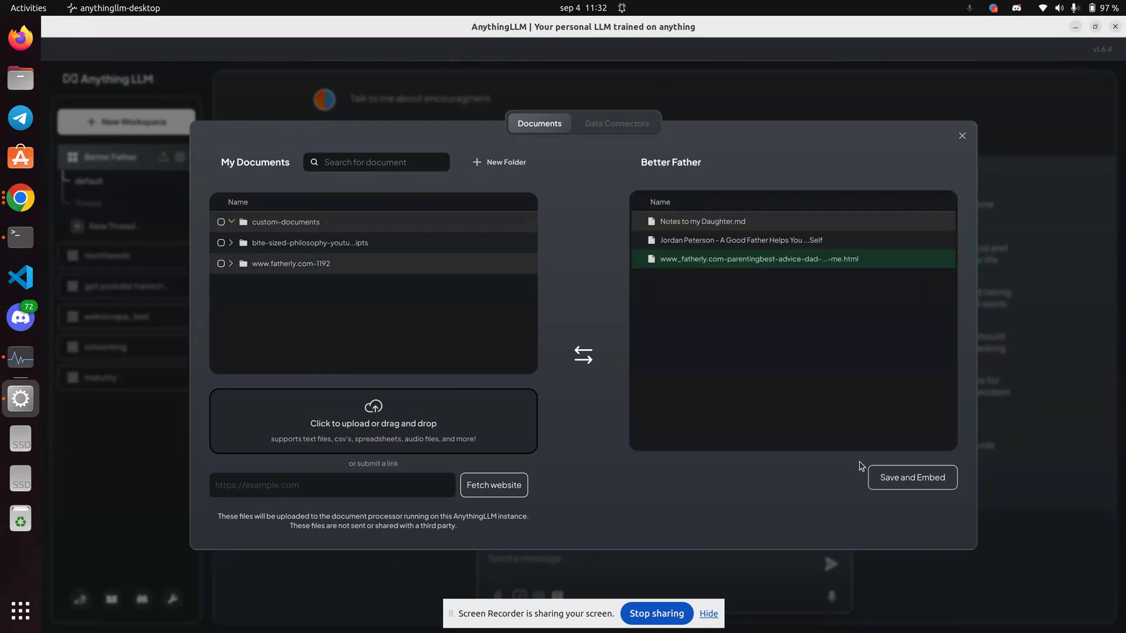
click(905, 479)
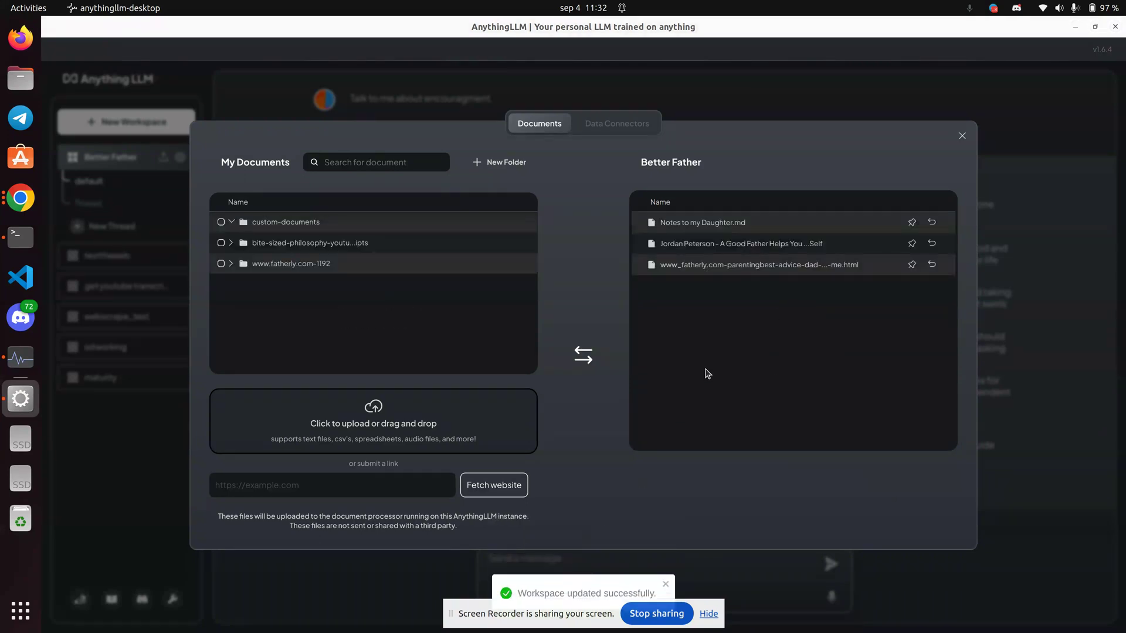
- Switch to System Monitor and check the resource load caused by embedding the document
key(alt+Tab)
key(alt+Tab)
key(alt+Tab)
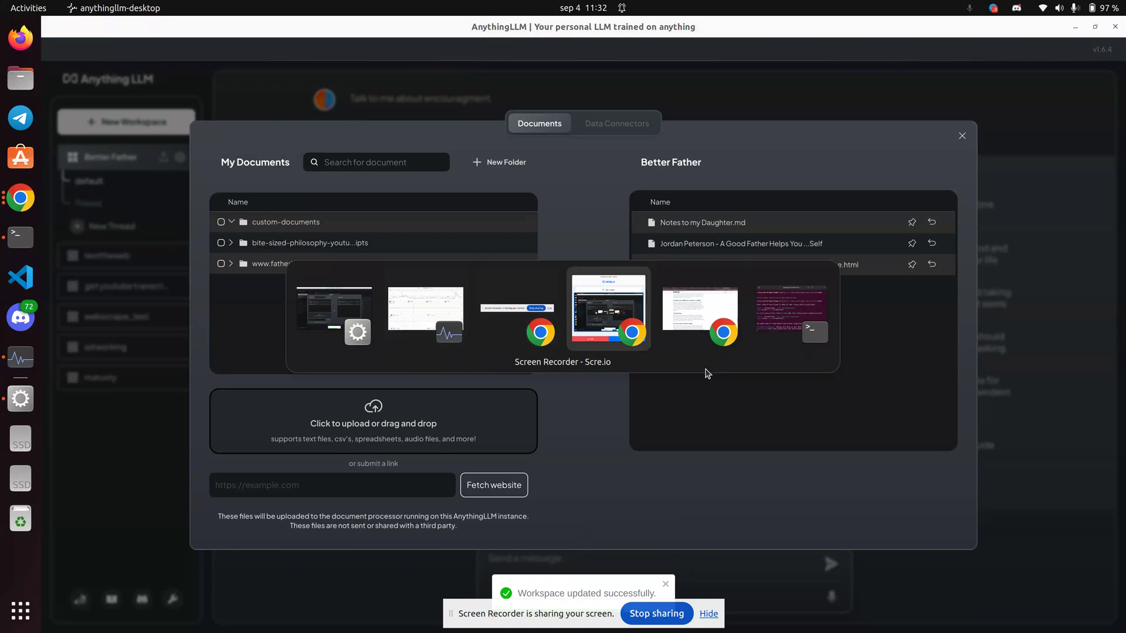
key(alt+Tab)
key(alt+Tab)
key(alt+Tab)
key(alt+Tab)
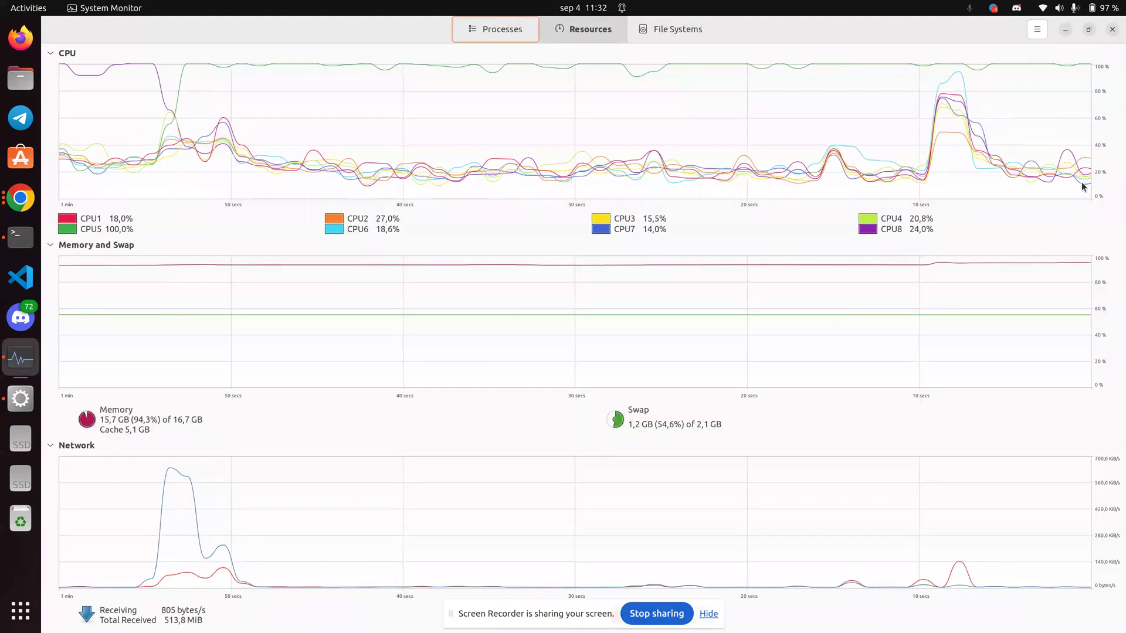
- Switch to the Fatherly article in Chrome and copy "Attached to Nothing" from the "Be Open to Everything" heading
key(alt+Tab)
key(alt+Tab)
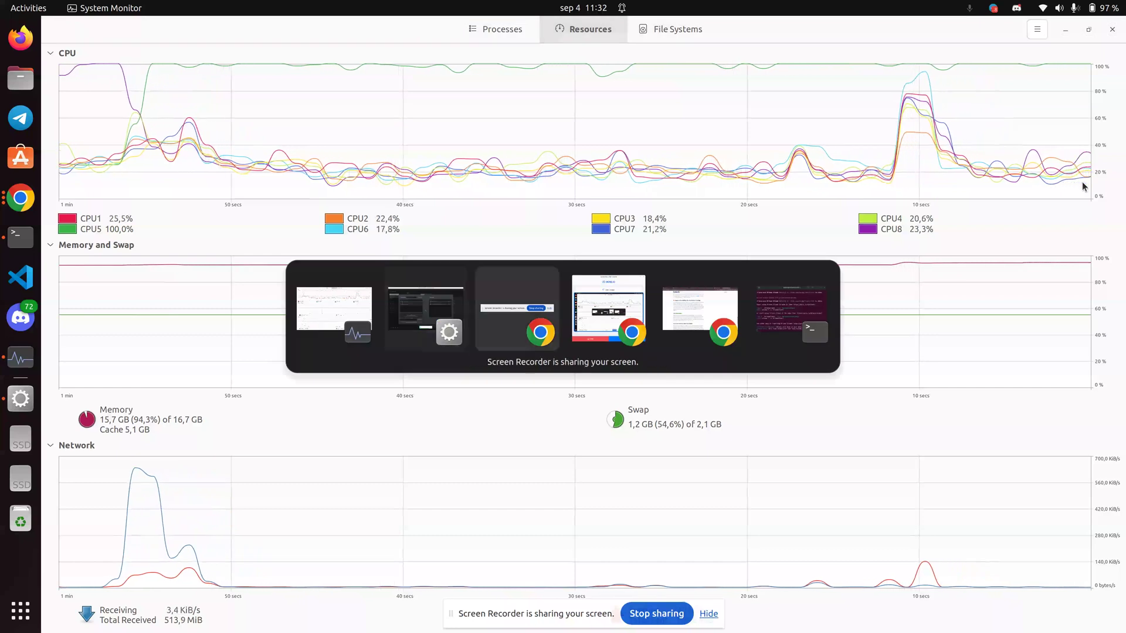
key(alt+Tab)
key(alt+Tab)
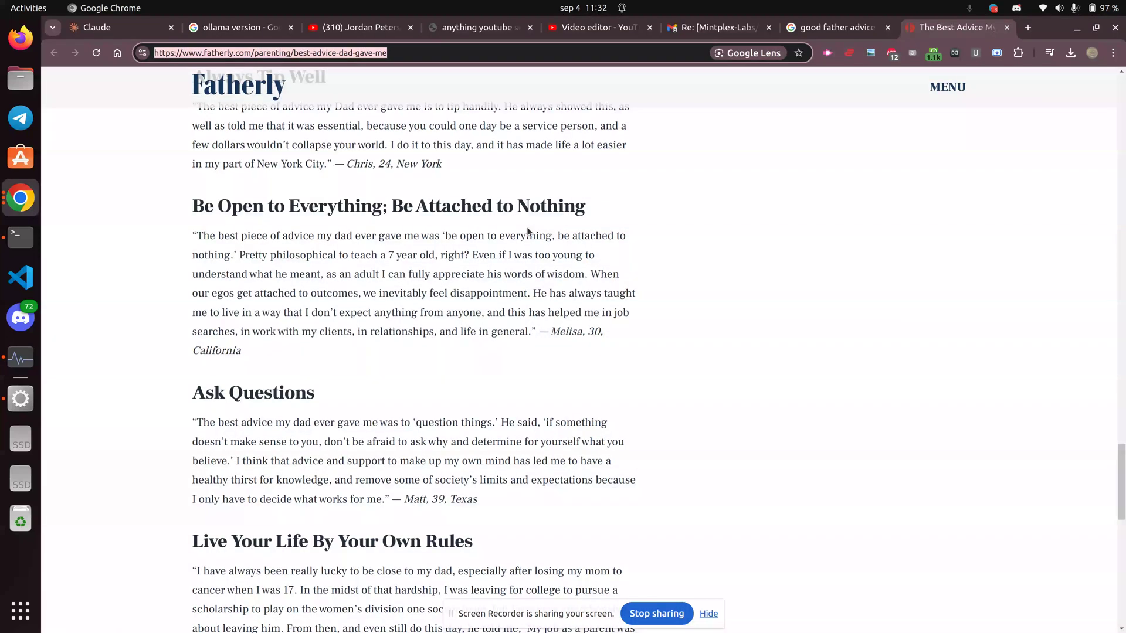
drag(415, 207, 581, 206)
key(ctrl+c)
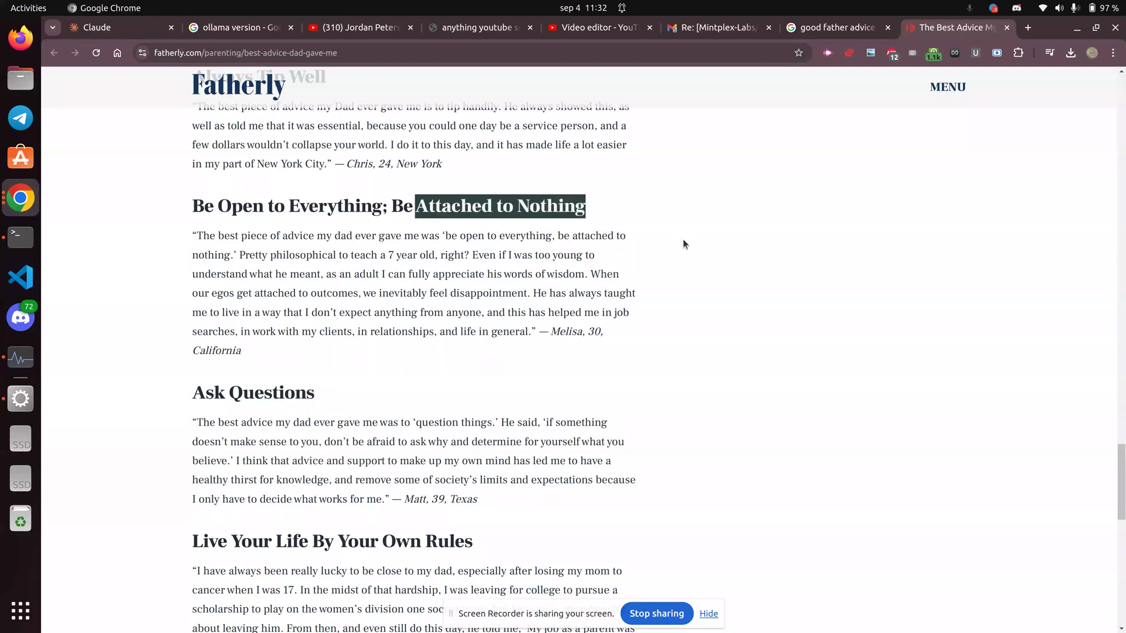
- Return to AnythingLLM, review the Better Father workspace's data connectors and documents, and close the document manager
key(alt+Tab)
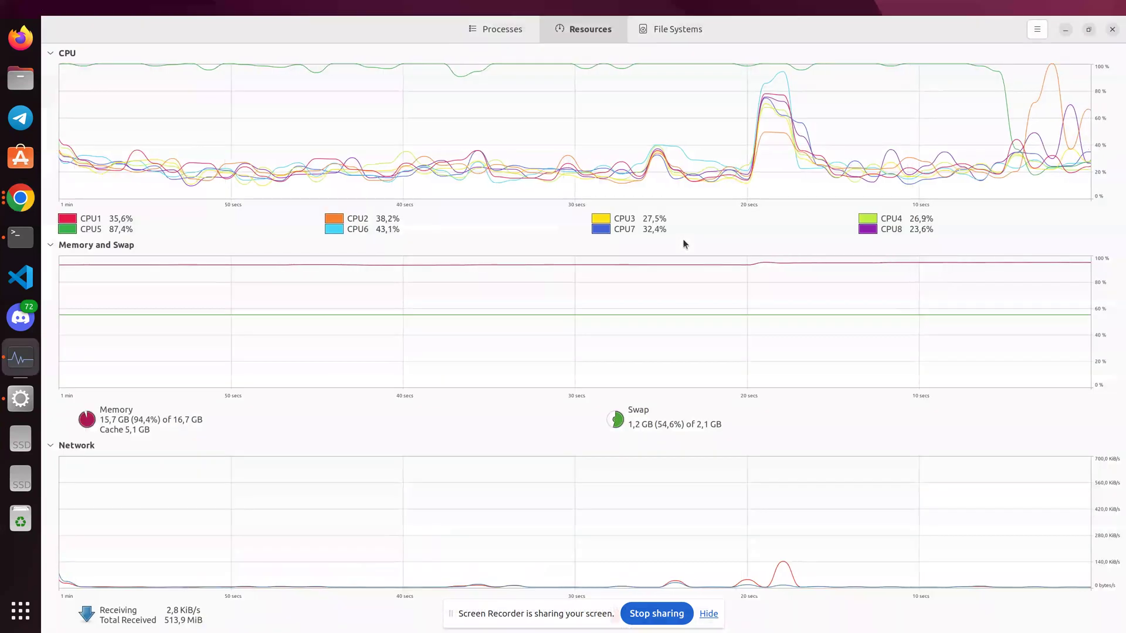
key(alt+Tab)
key(alt+Tab)
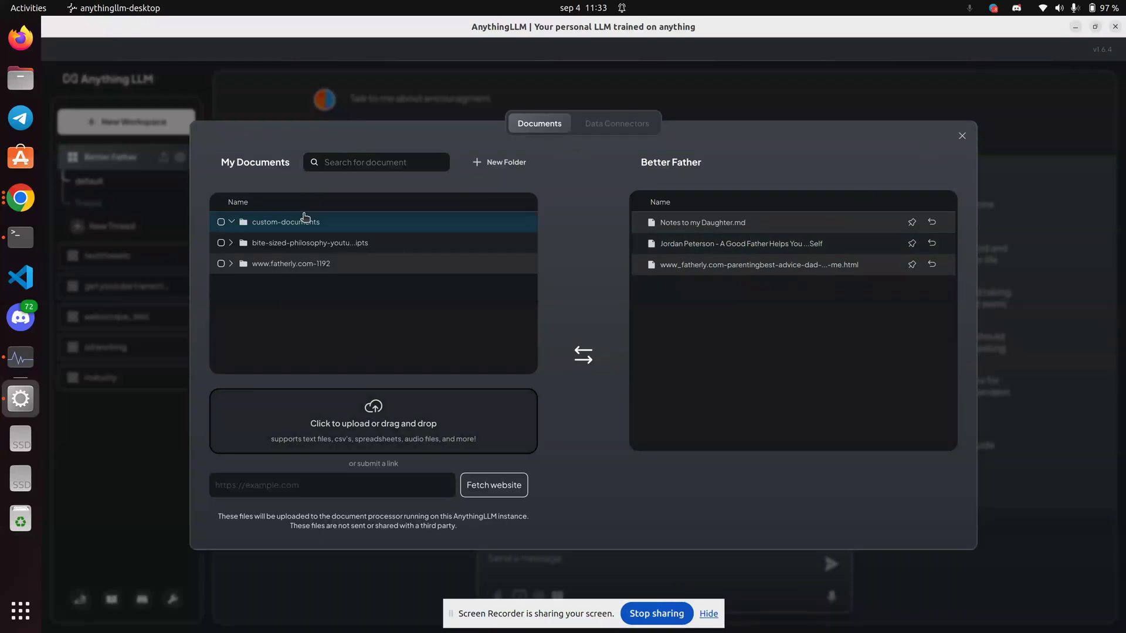
click(616, 123)
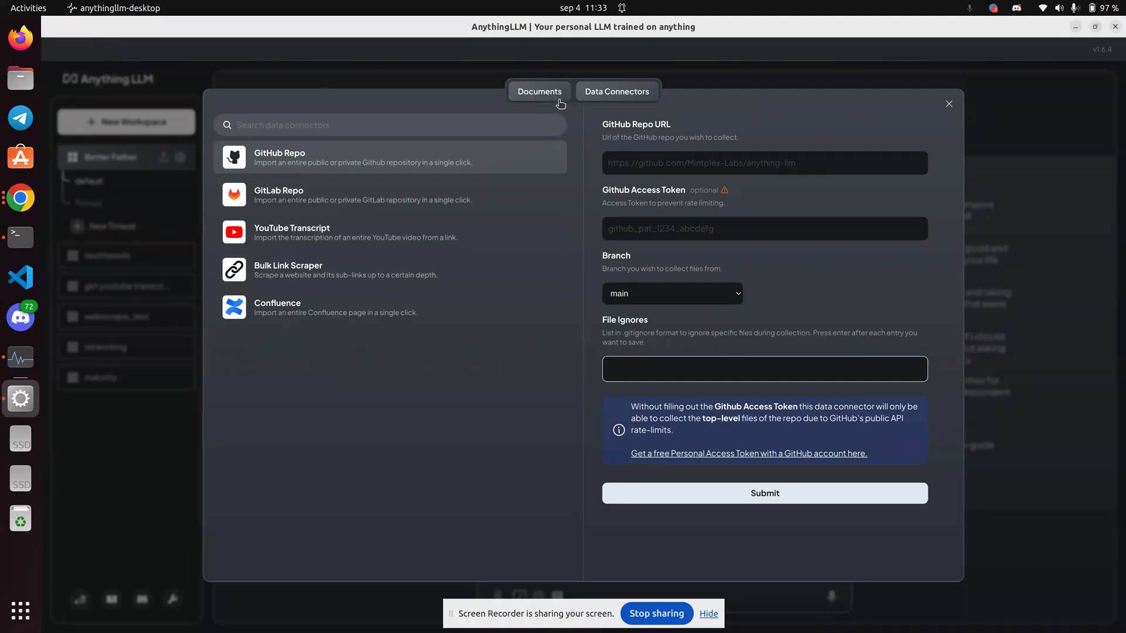
click(539, 92)
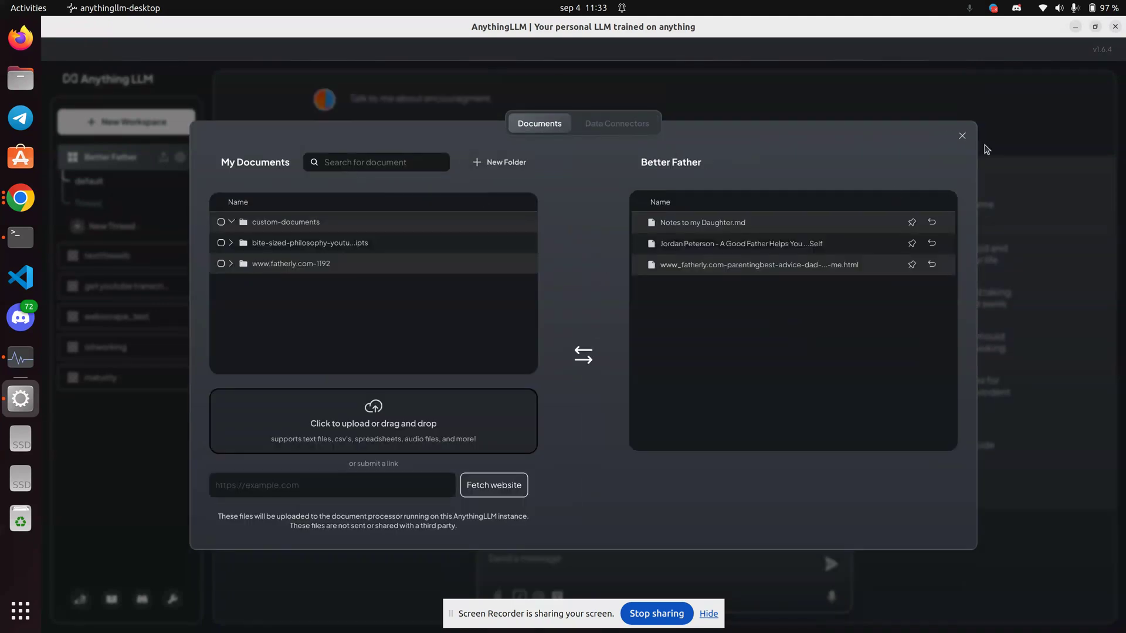
click(961, 136)
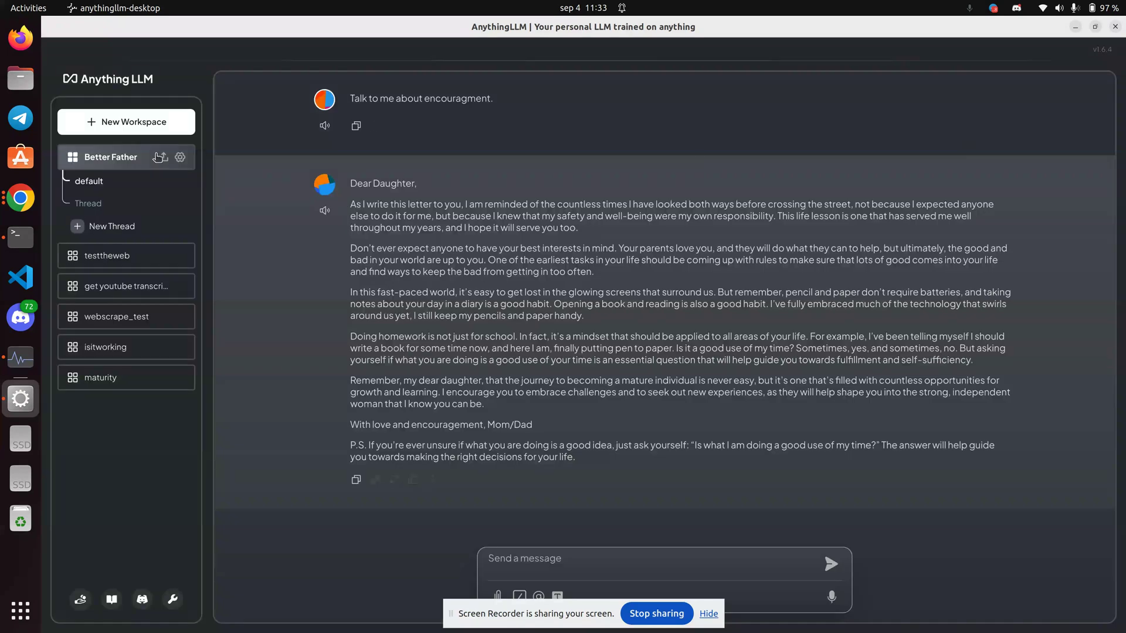
click(165, 158)
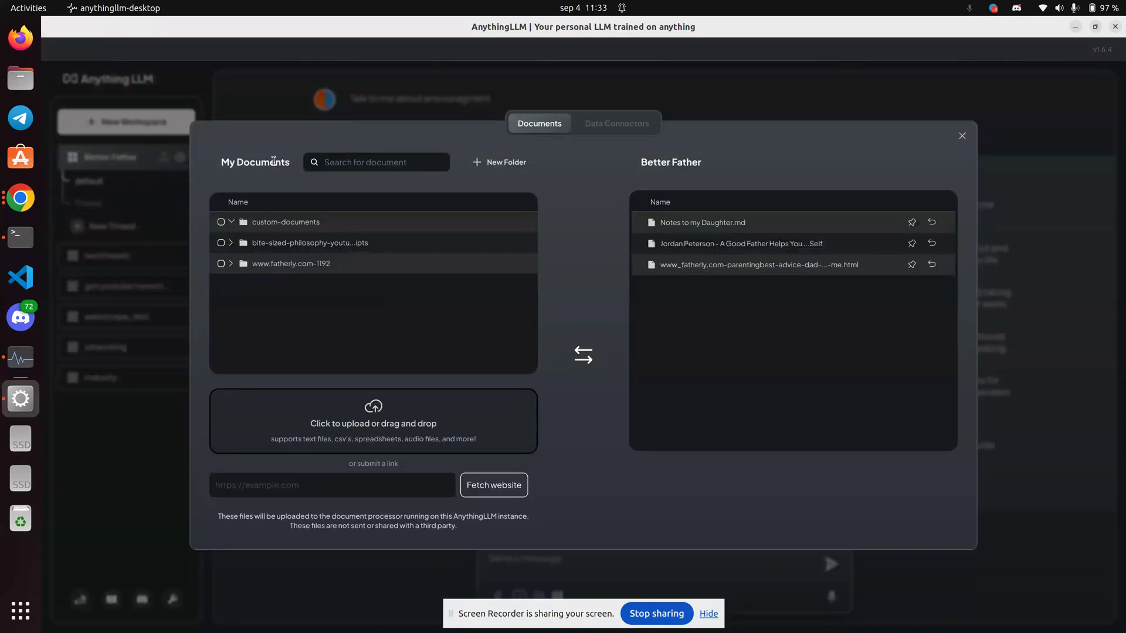
click(613, 130)
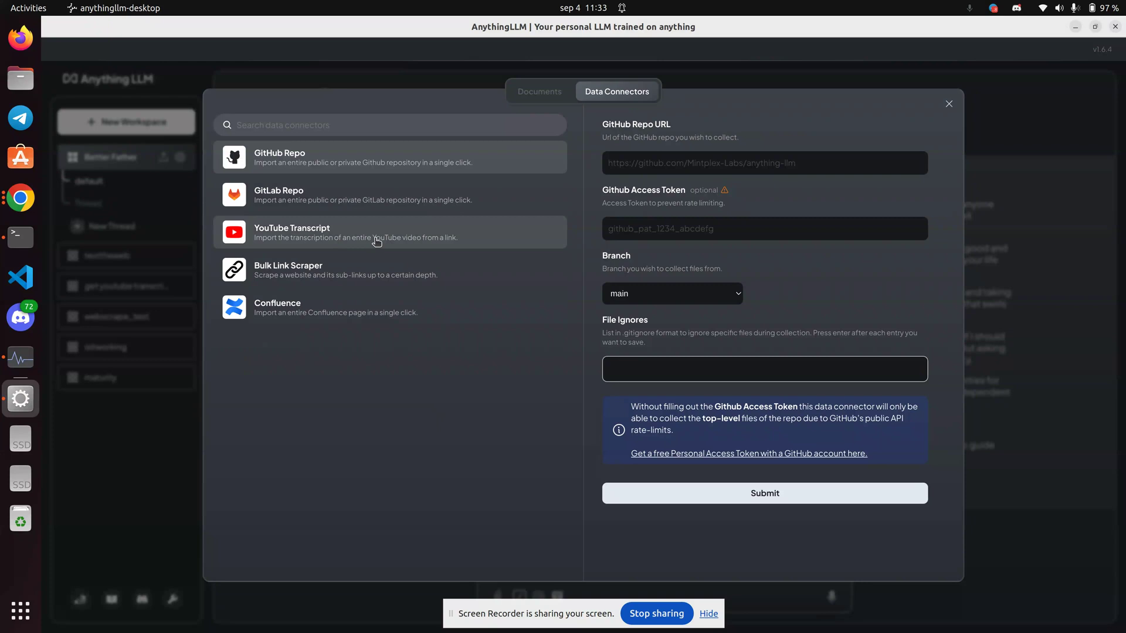
right_click(480, 237)
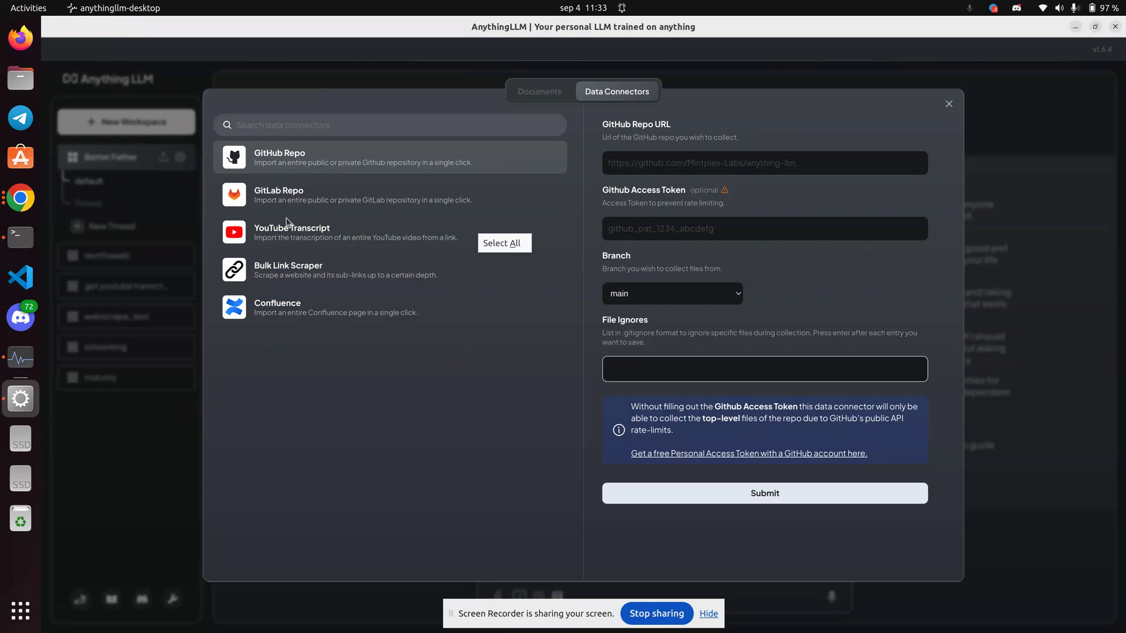
click(430, 197)
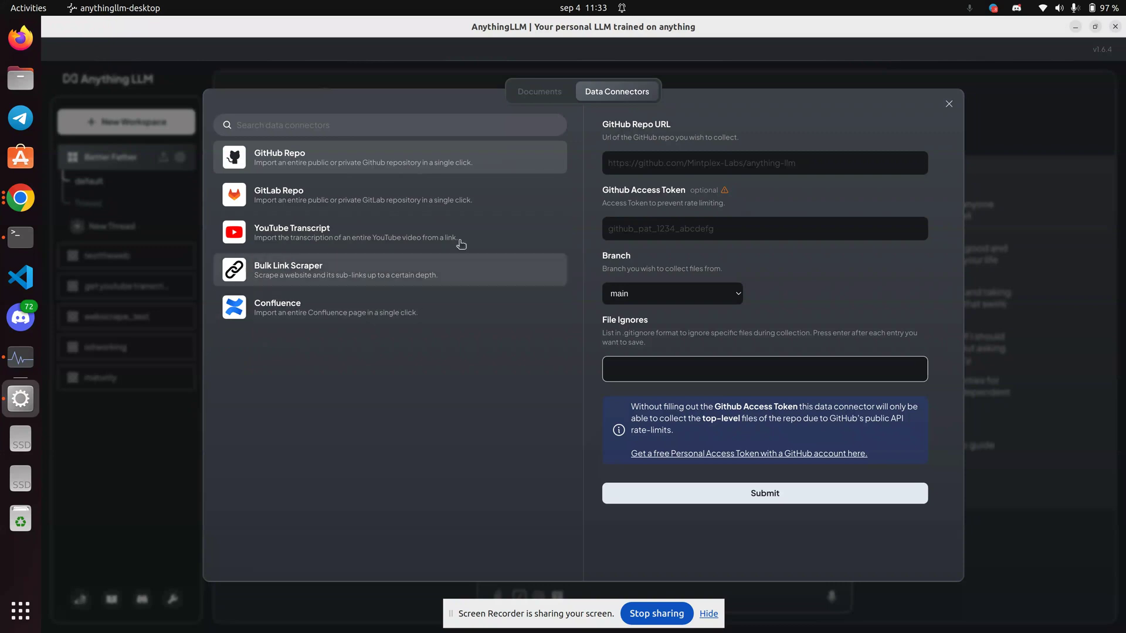
click(537, 92)
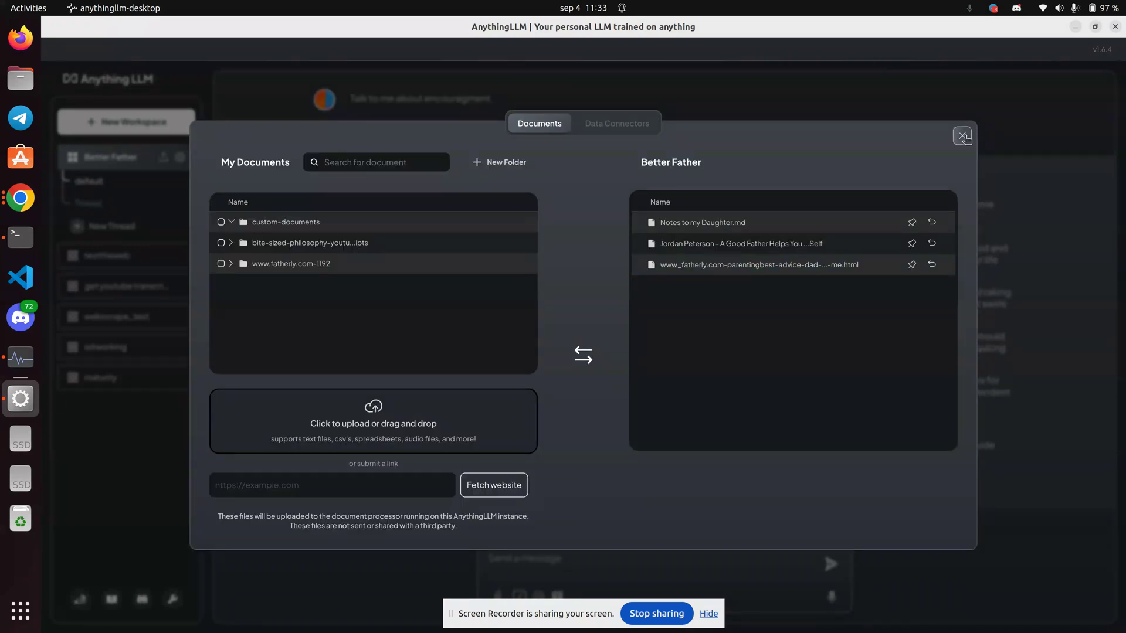
click(962, 136)
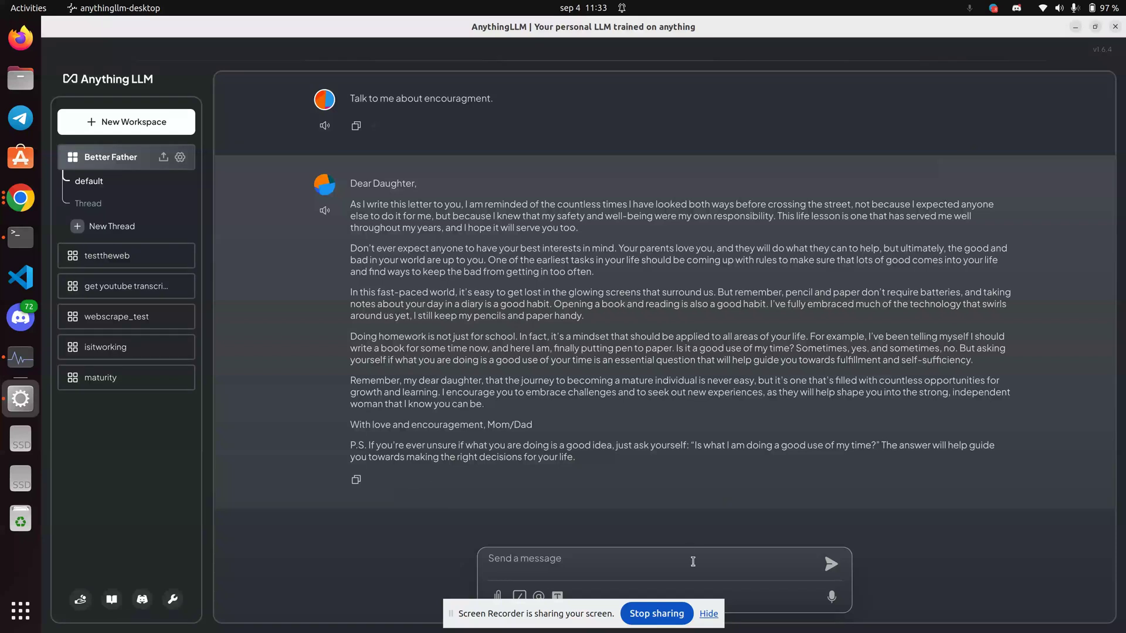
- Draft the chat message "in 100 words or less tell me about Attached to Nothing", using the copied heading text
scroll(1030, 466, down, 1)
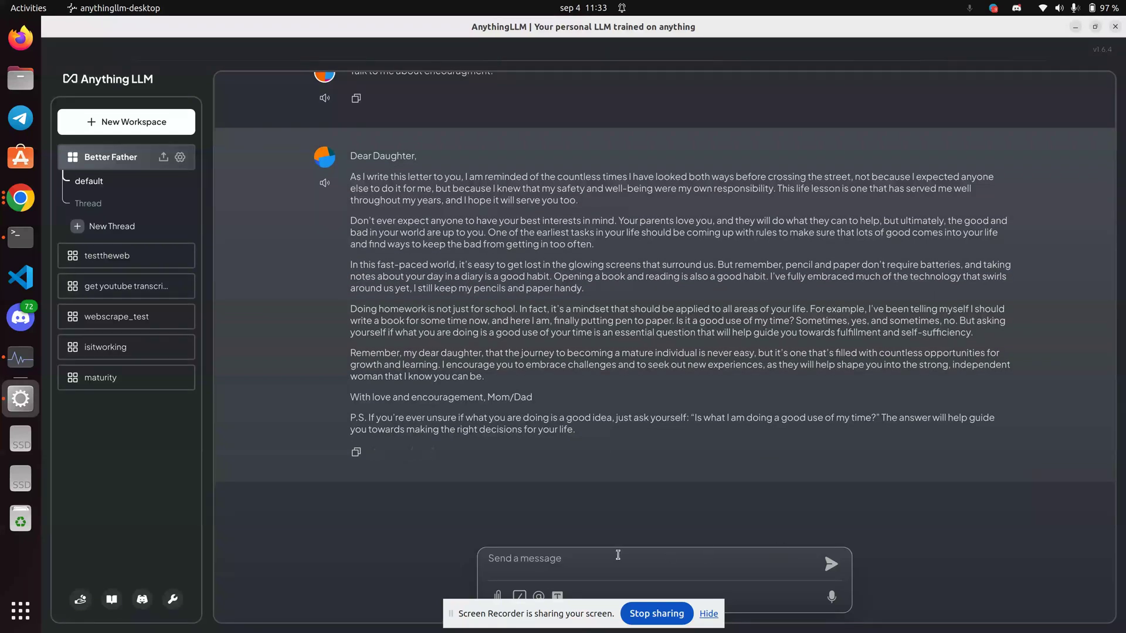
text(T)
key(BackSpace)
key(BackSpace)
key(BackSpace)
text(tel)
key(BackSpace)
key(BackSpace)
key(BackSpace)
text(in 100 words or less tell m)
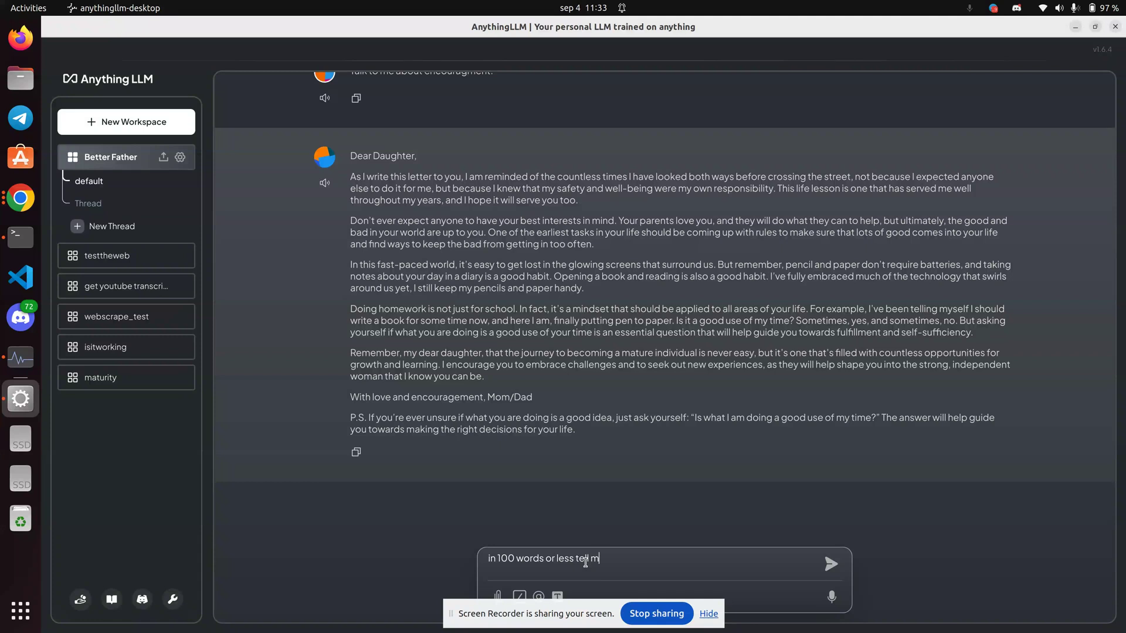
key(ctrl+v)
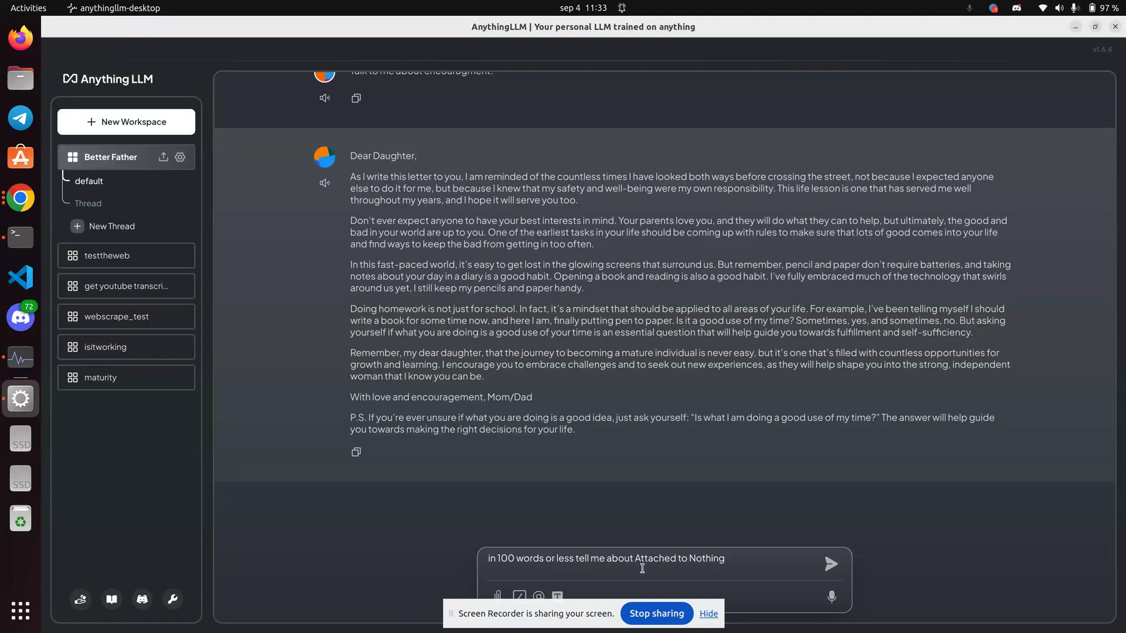
- Change the message to "in 100 words or less tell me about attachment." and send it
key(BackSpace)
key(BackSpace)
key(BackSpace)
key(BackSpace)
key(BackSpace)
key(BackSpace)
key(BackSpace)
key(BackSpace)
key(BackSpace)
key(BackSpace)
key(BackSpace)
key(BackSpace)
key(BackSpace)
key(BackSpace)
key(BackSpace)
key(BackSpace)
key(BackSpace)
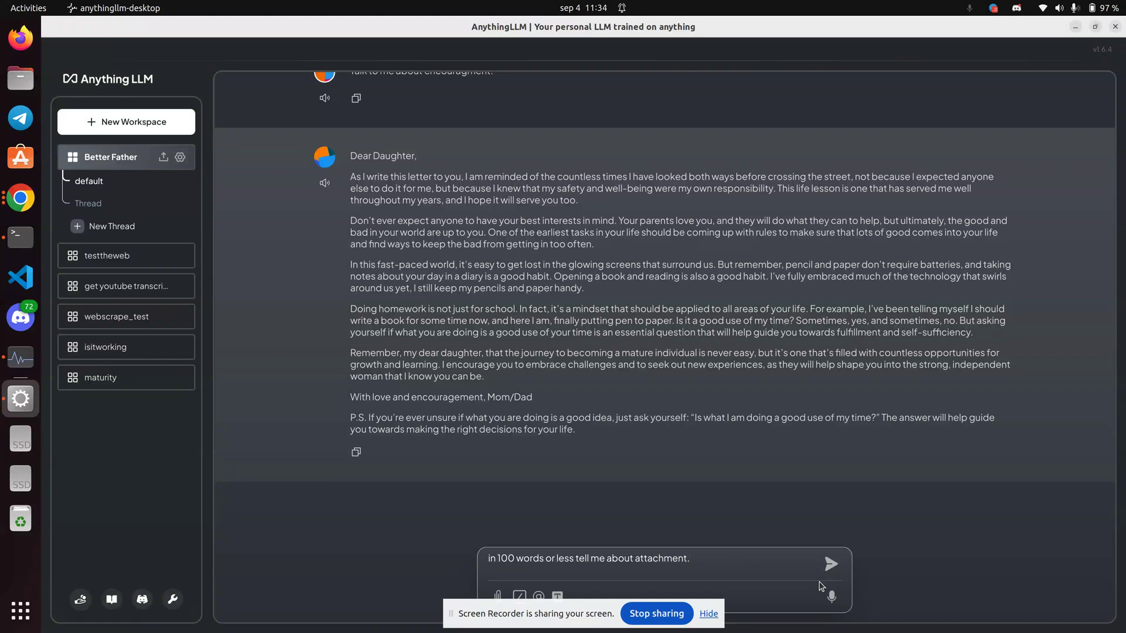
click(830, 564)
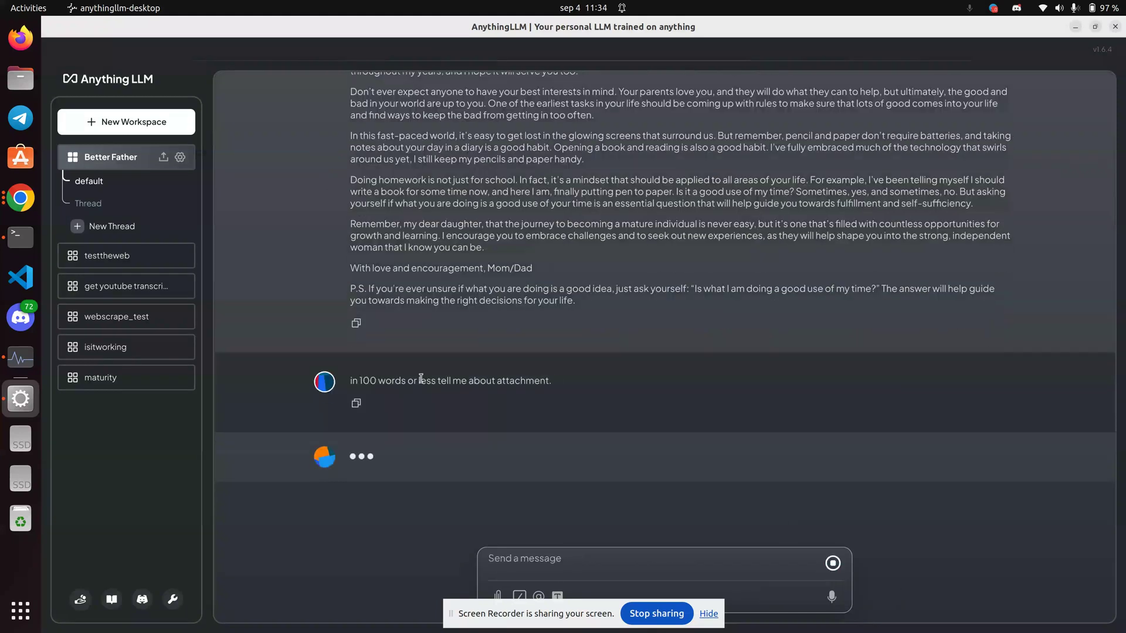
- Check CPU, memory and network usage in System Monitor while the attachment reply generates, and return to AnythingLLM
key(alt+Tab)
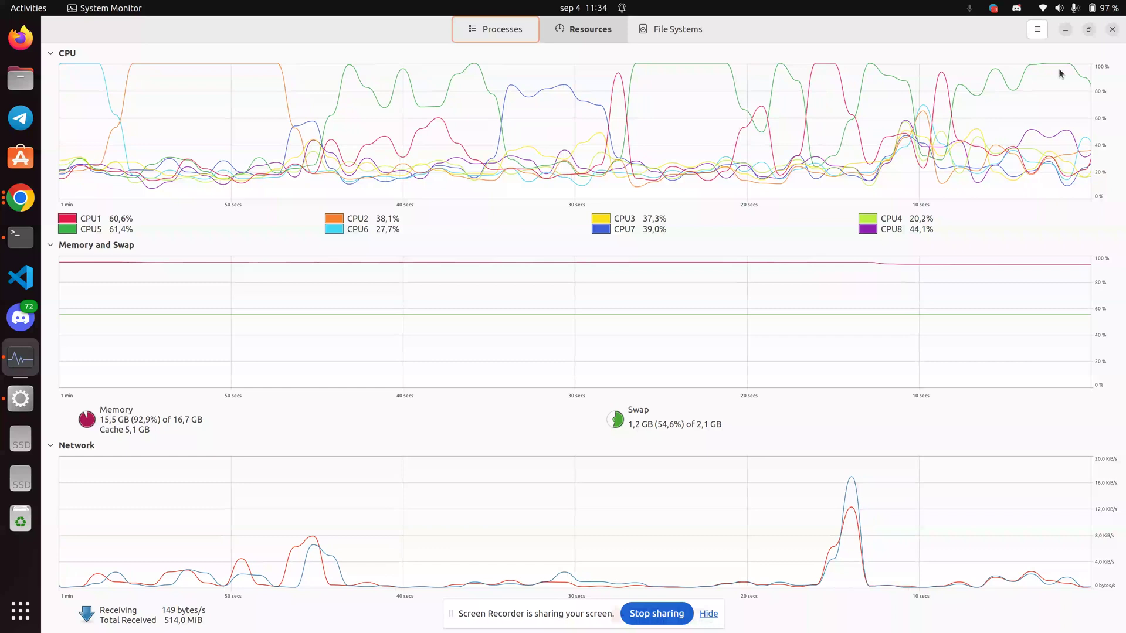
key(alt+Tab)
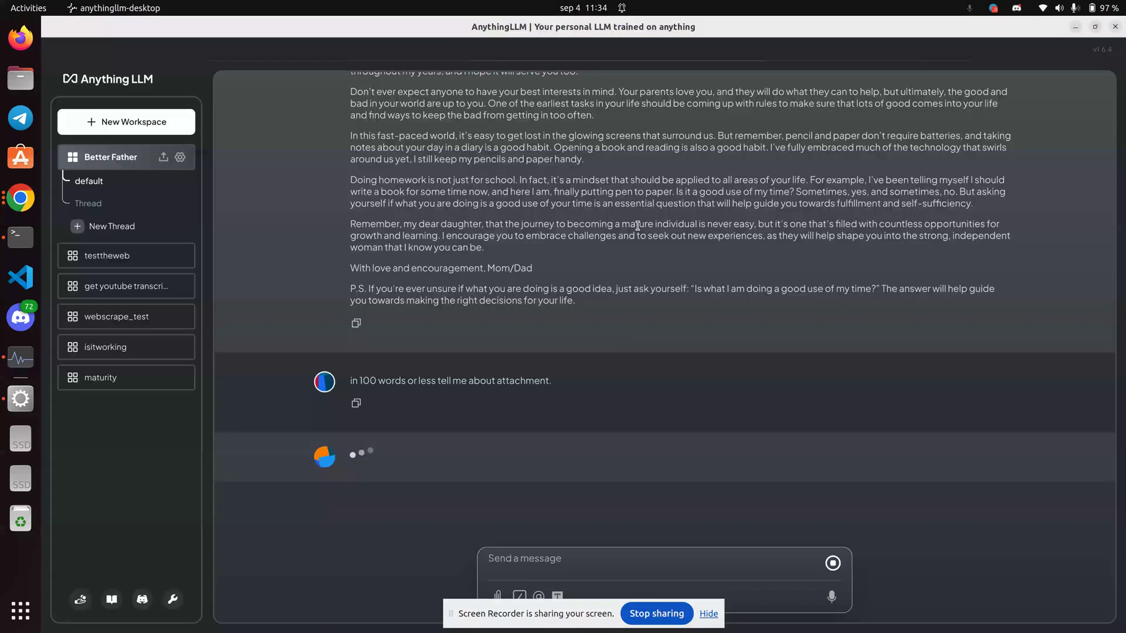
key(alt+Tab)
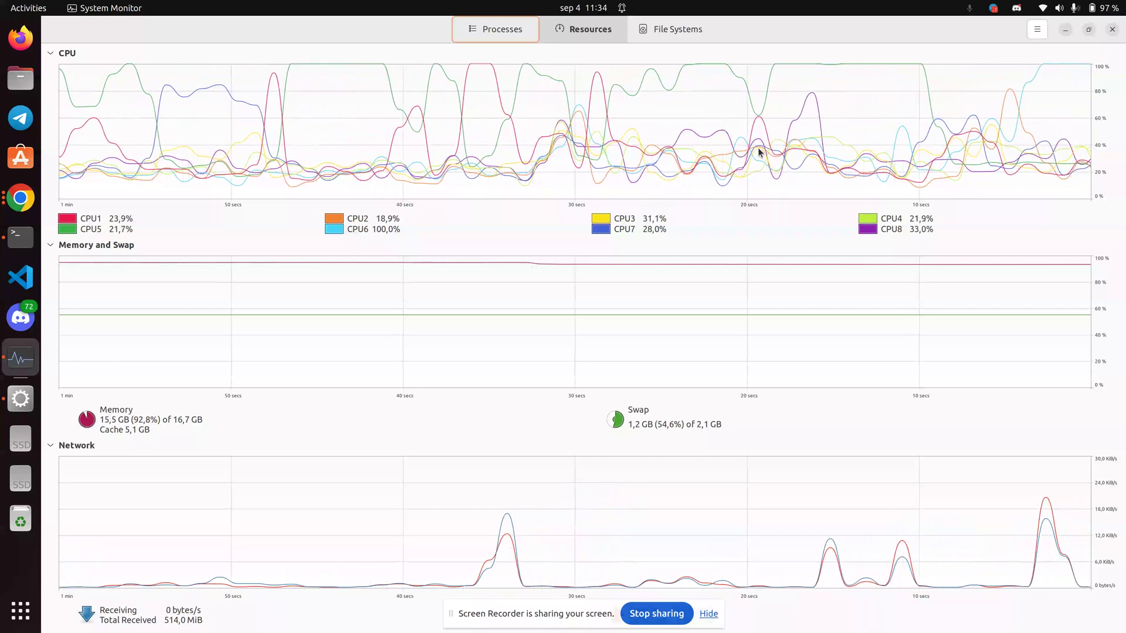
key(alt+Tab)
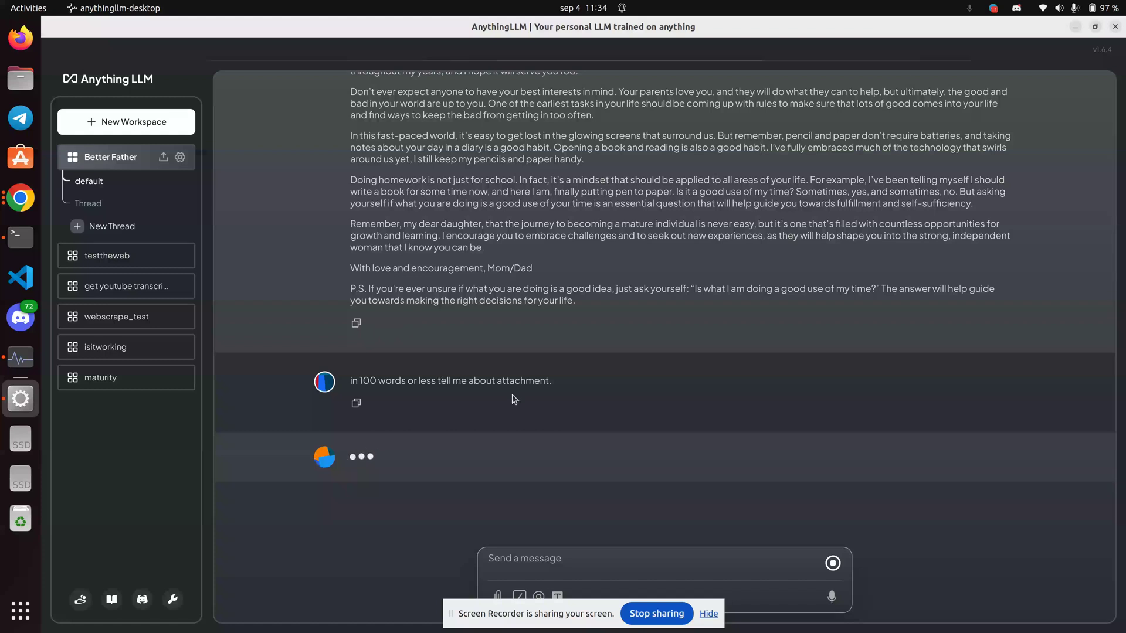
key(alt+Tab)
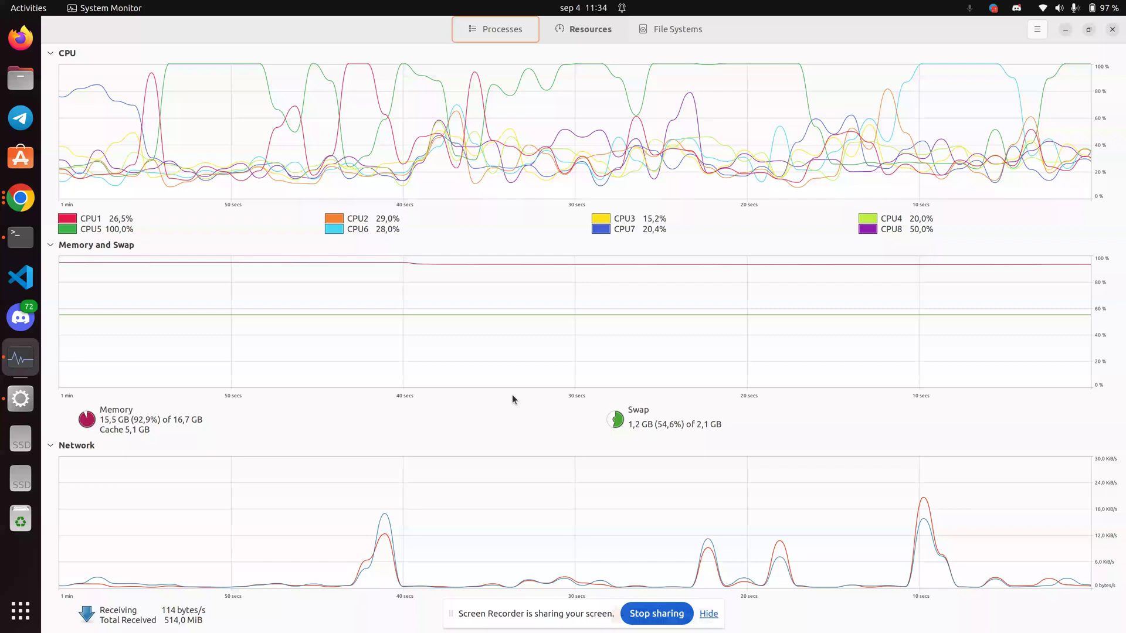
key(alt+Tab)
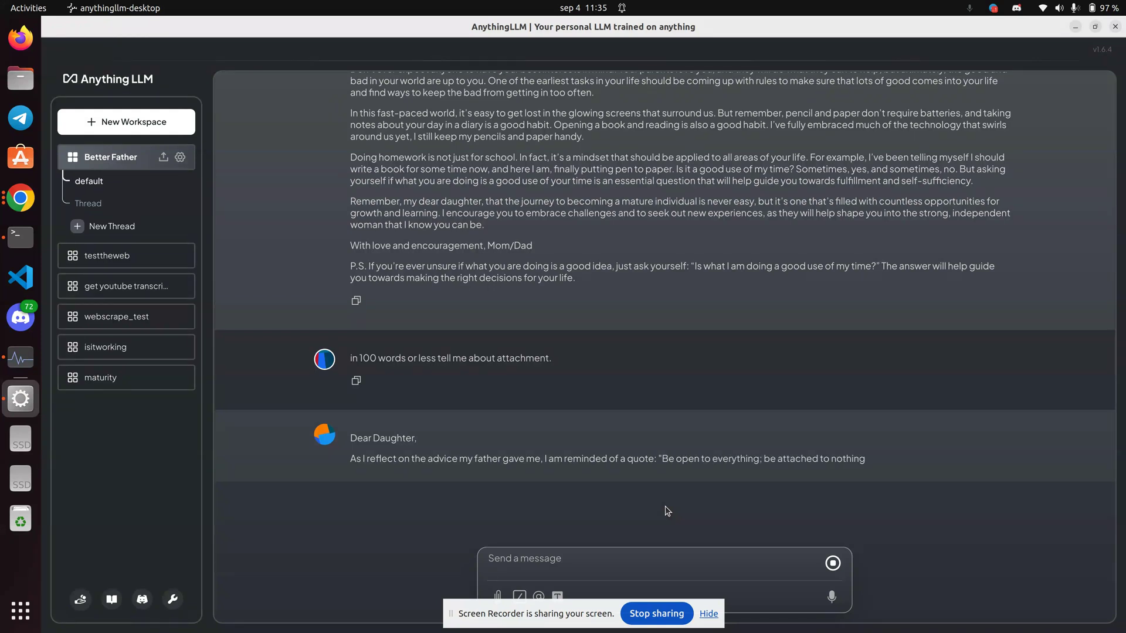
- Compare the reply with the "Be Open to Everything; Be Attached to Nothing" section of the Fatherly article in Chrome, returning to AnythingLLM
key(alt+Tab)
key(alt+Tab)
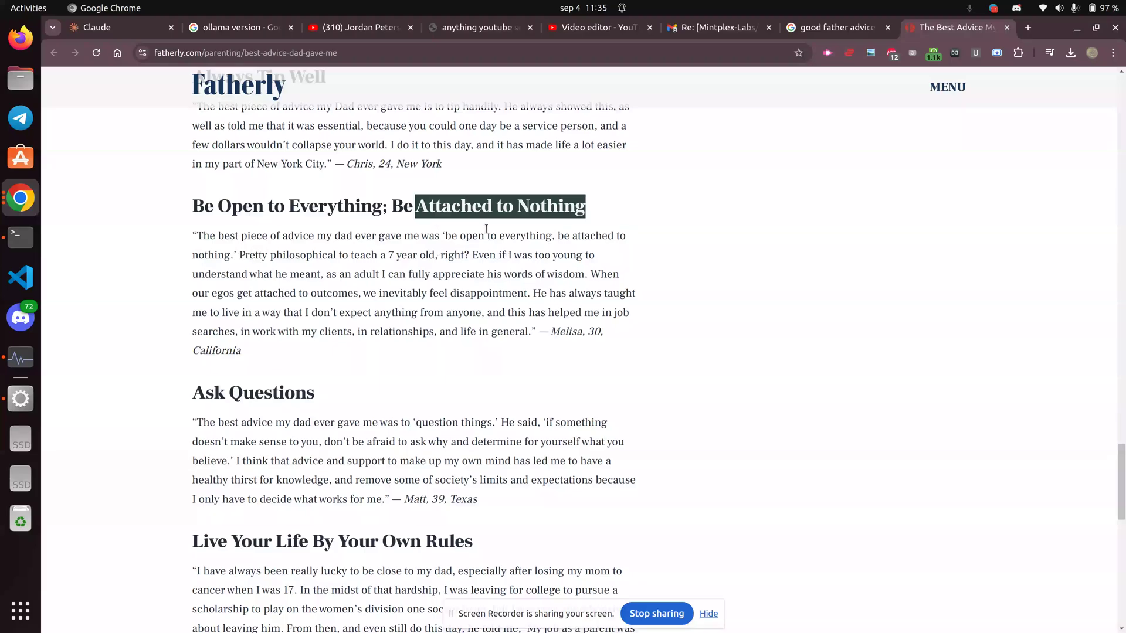
drag(237, 255, 193, 234)
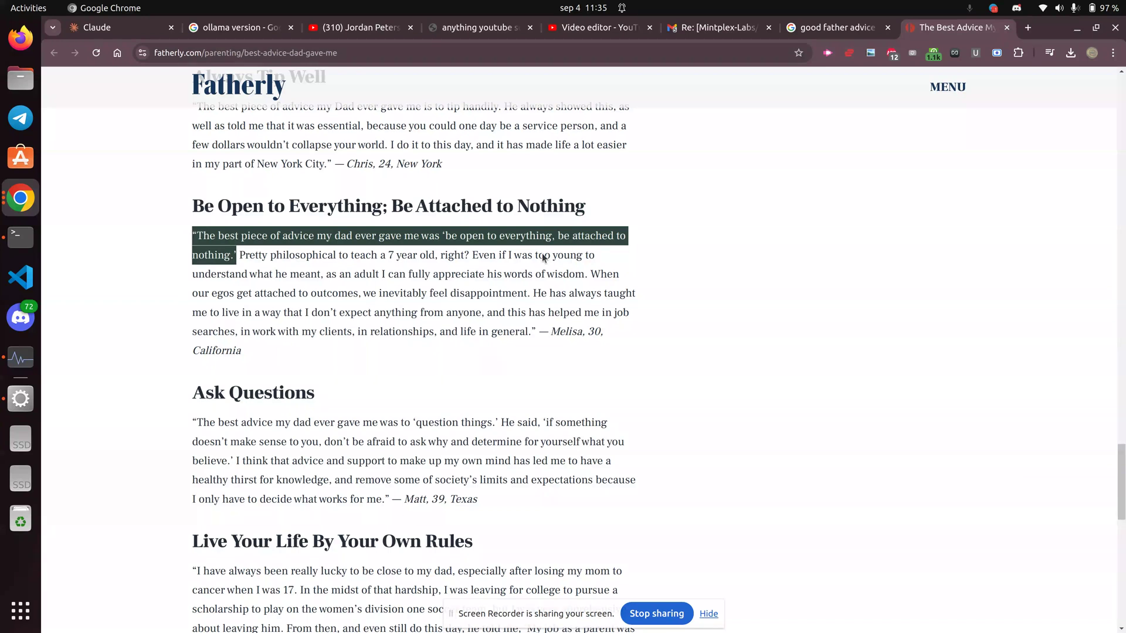
key(alt+Tab)
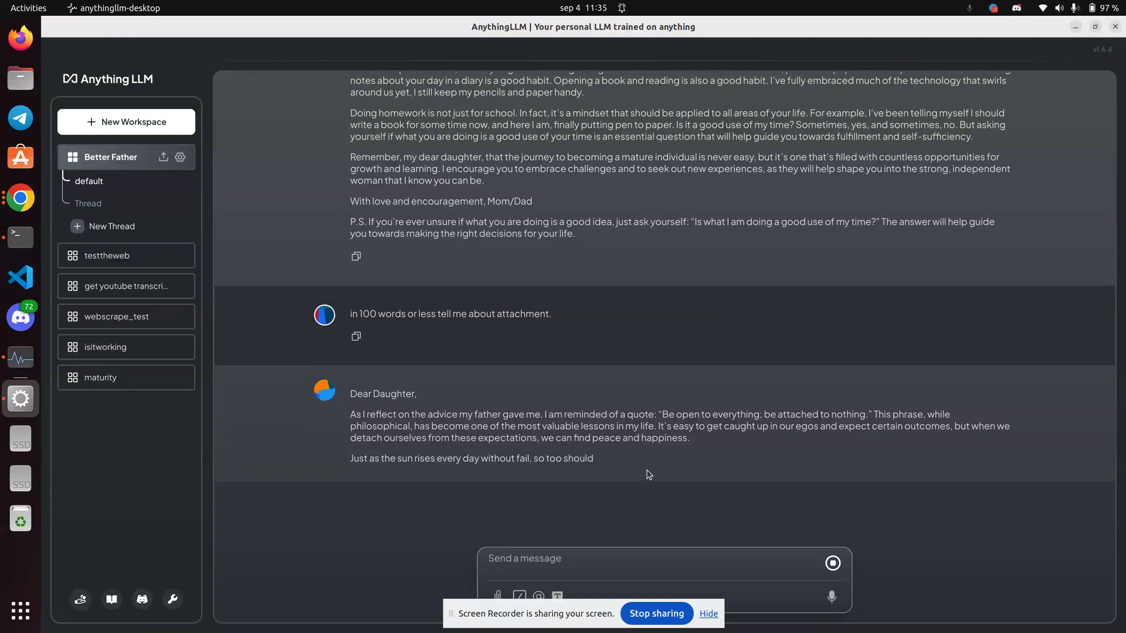
key(alt+Tab)
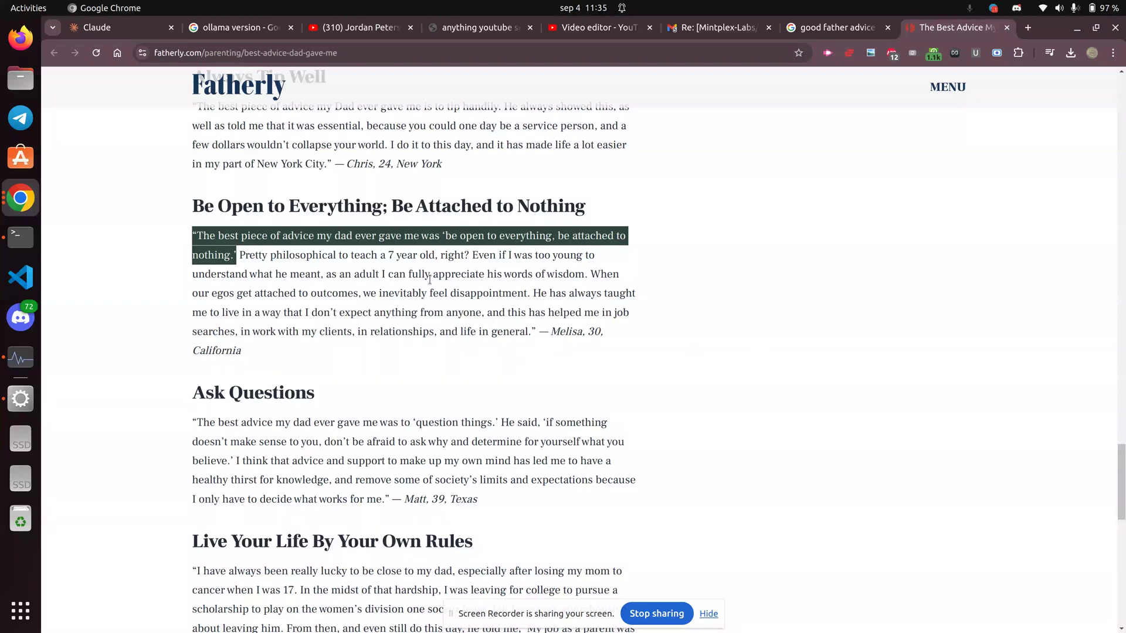
drag(249, 349, 182, 214)
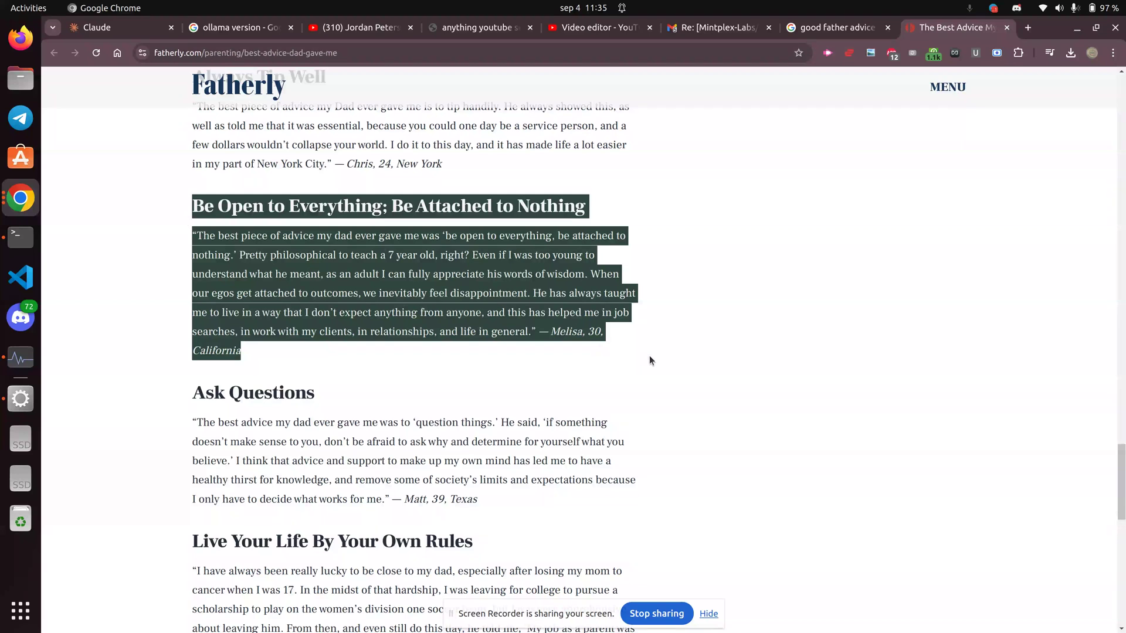
key(alt+Tab)
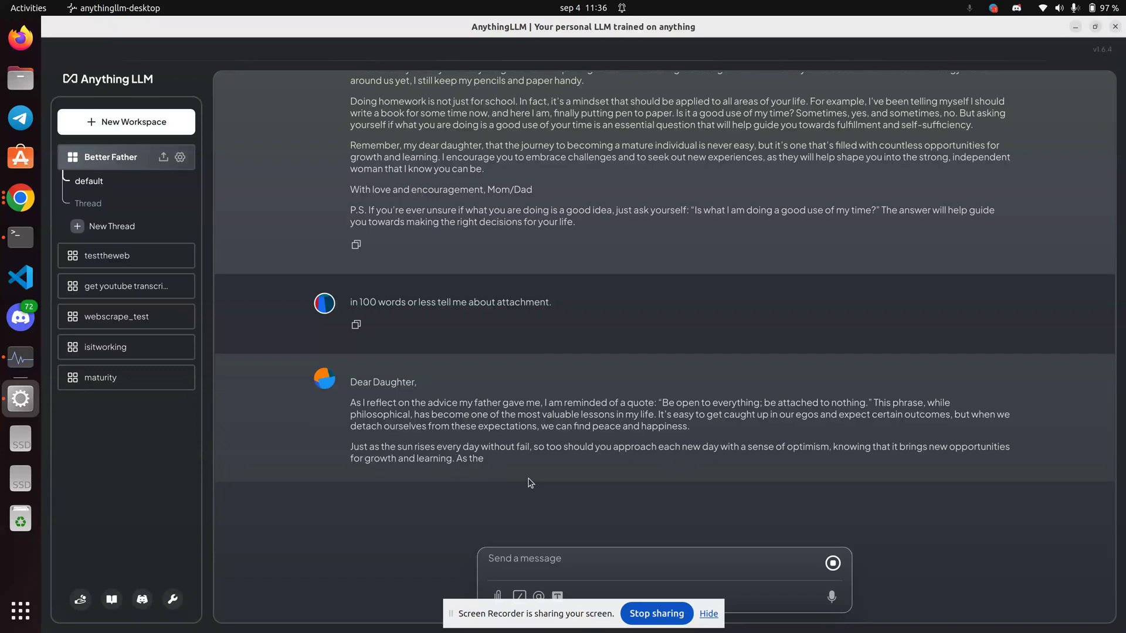
- Switch to the Fatherly article in Chrome, search it for "season" and compare the matching passage with the AnythingLLM reply
key(alt+Tab)
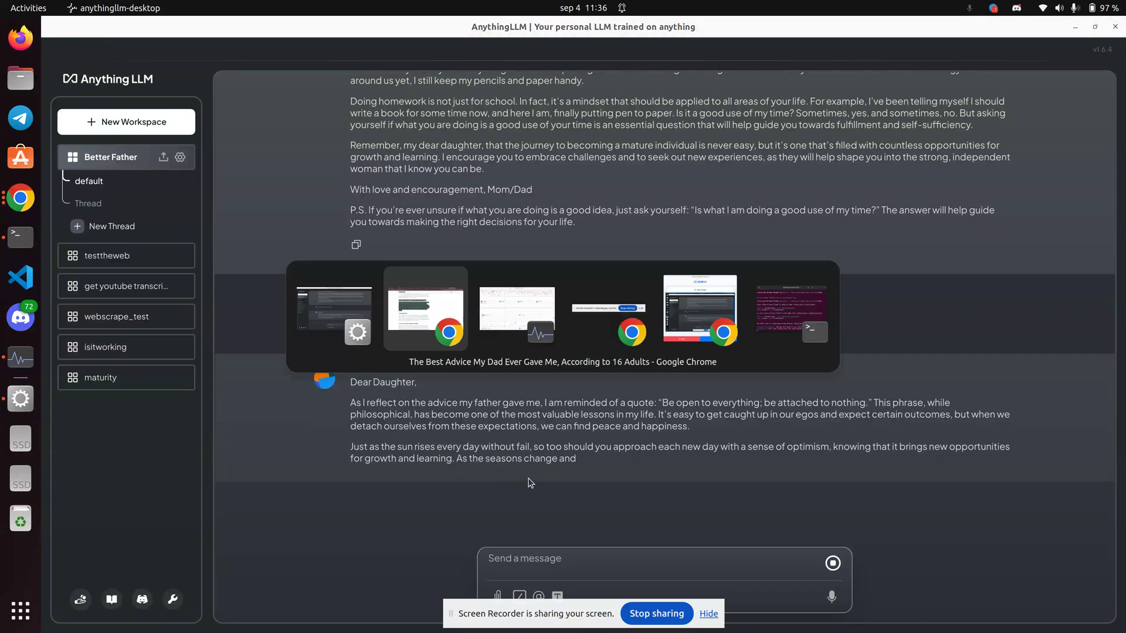
key(alt+Tab)
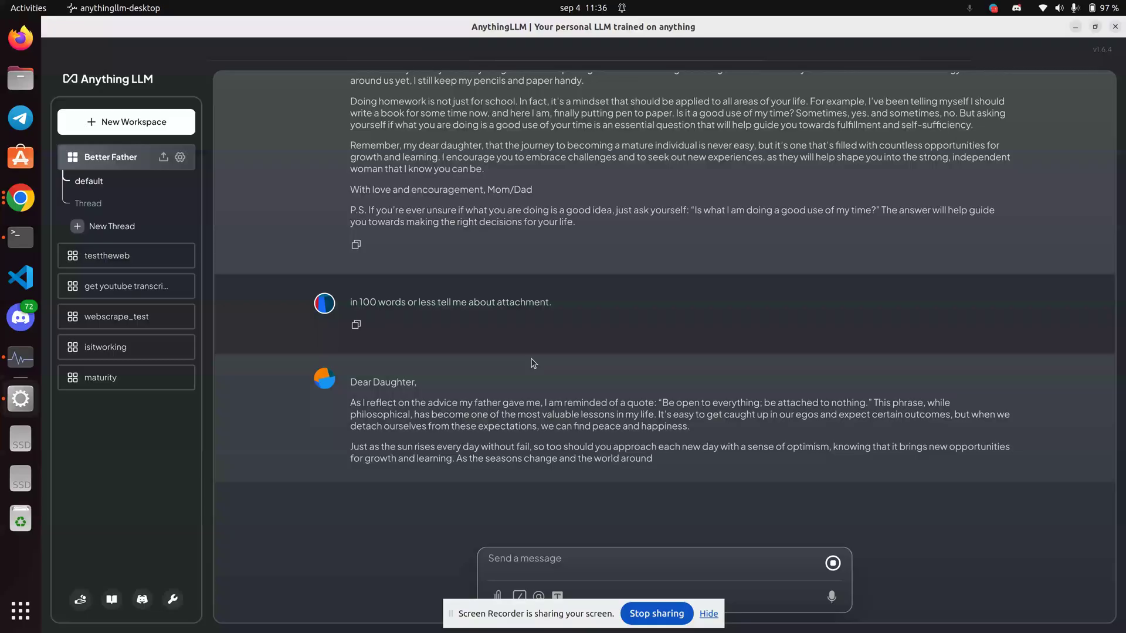
key(alt+Tab)
click(591, 378)
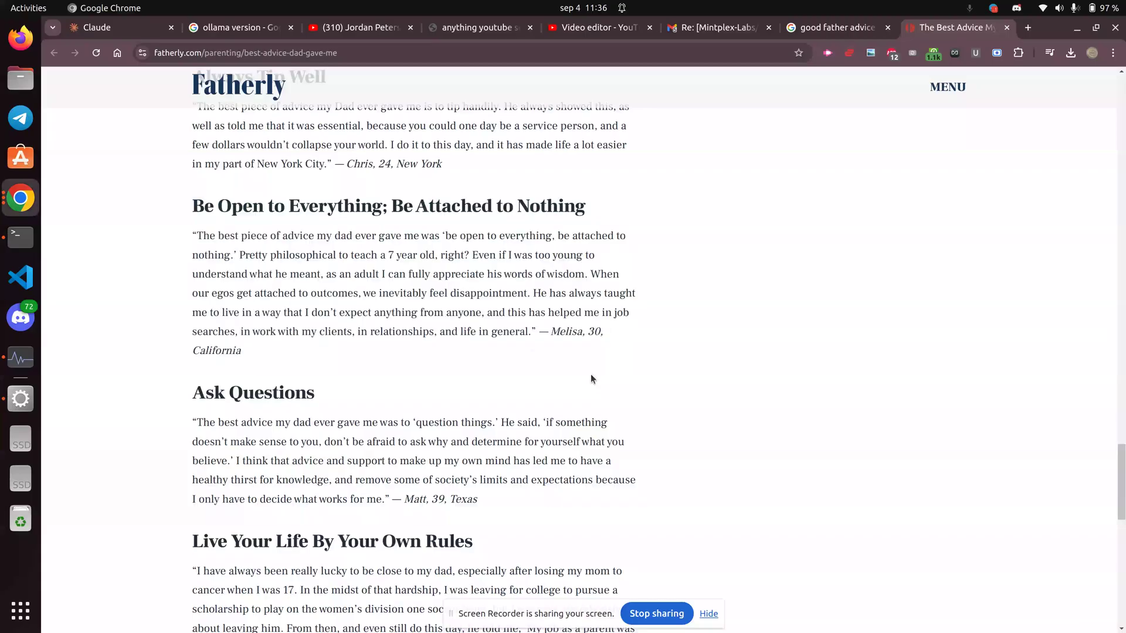
key(ctrl+f)
text(season)
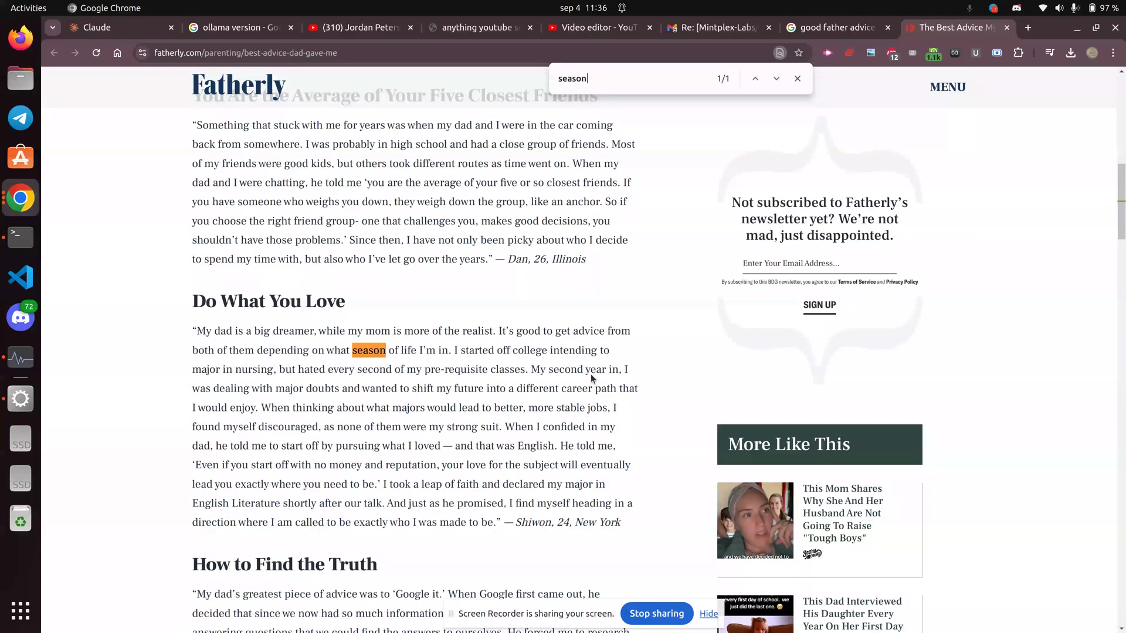
drag(311, 351, 473, 364)
key(alt+Tab)
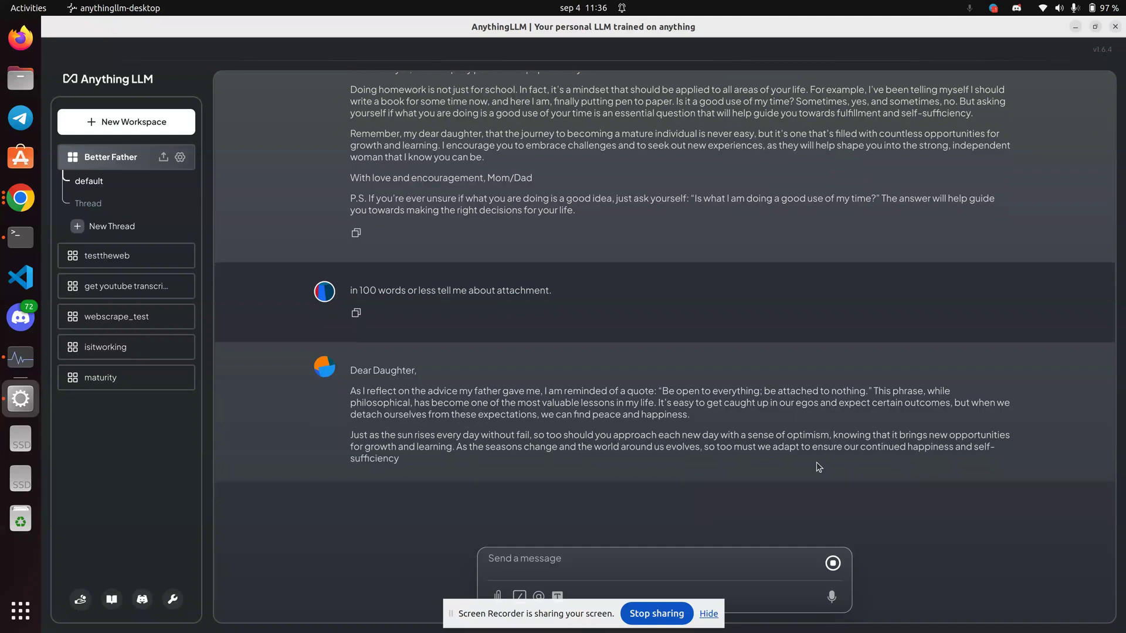
- Return to the Fatherly article in Chrome and search it for "suffic" and for "self"
key(alt+Tab)
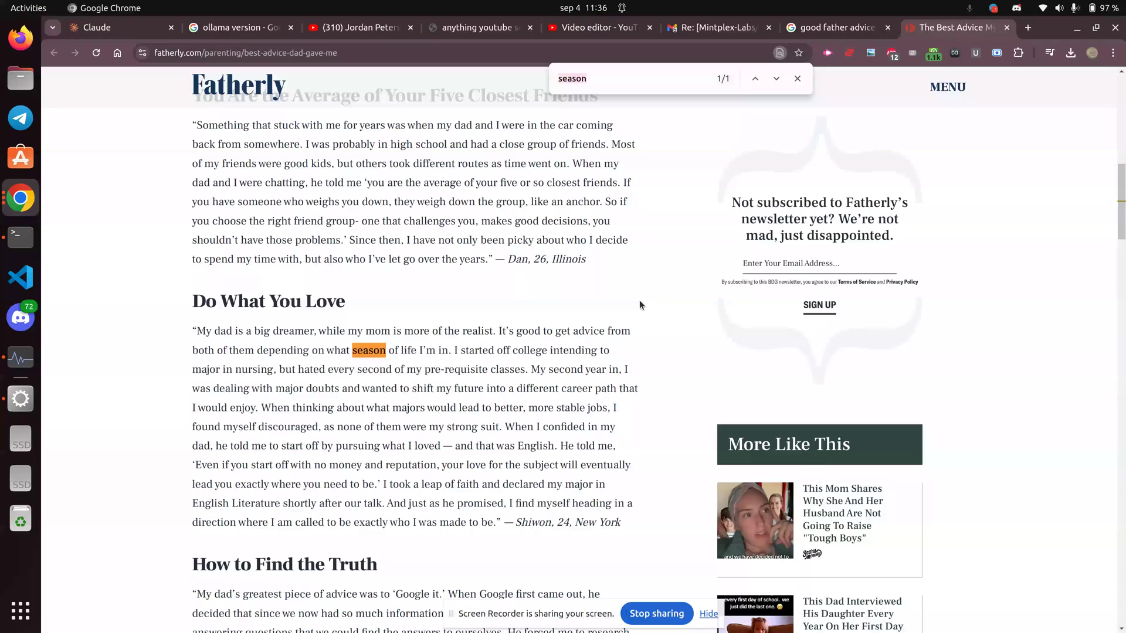
text(suffic)
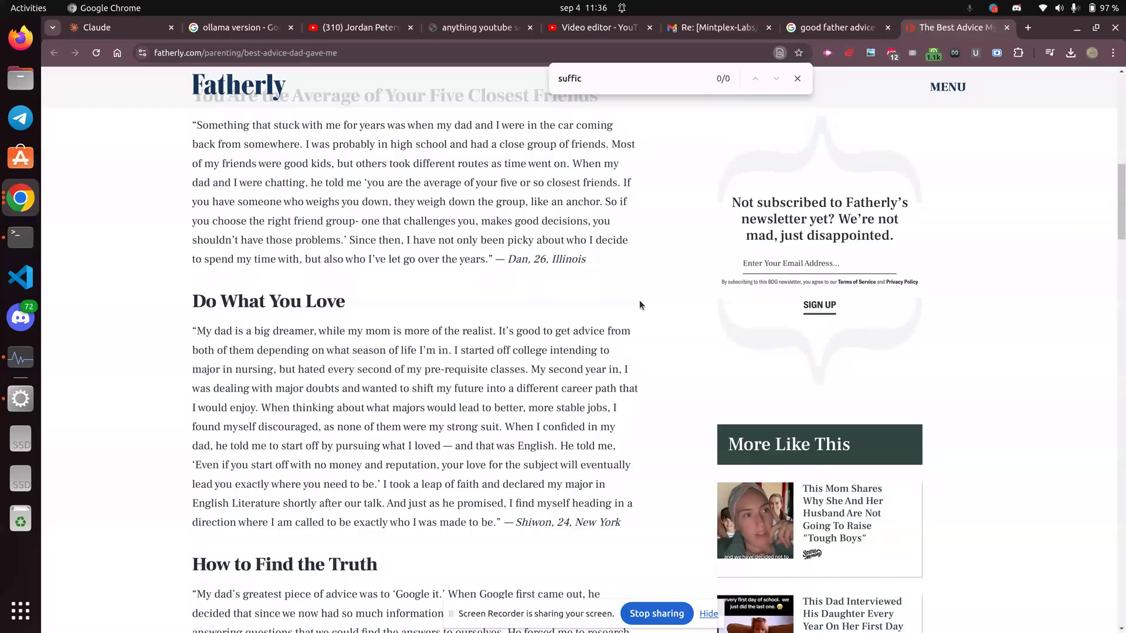
key(BackSpace)
key(BackSpace)
key(BackSpace)
key(BackSpace)
key(BackSpace)
text(elf)
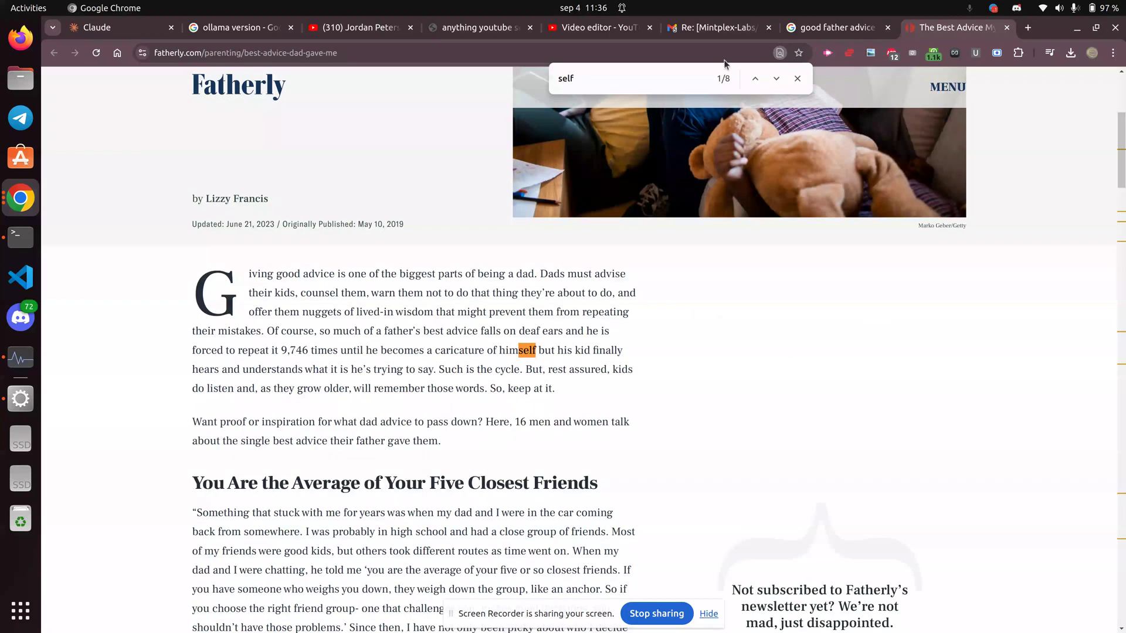
- Step through the matches for "self" in the article and return to the AnythingLLM chat
click(775, 79)
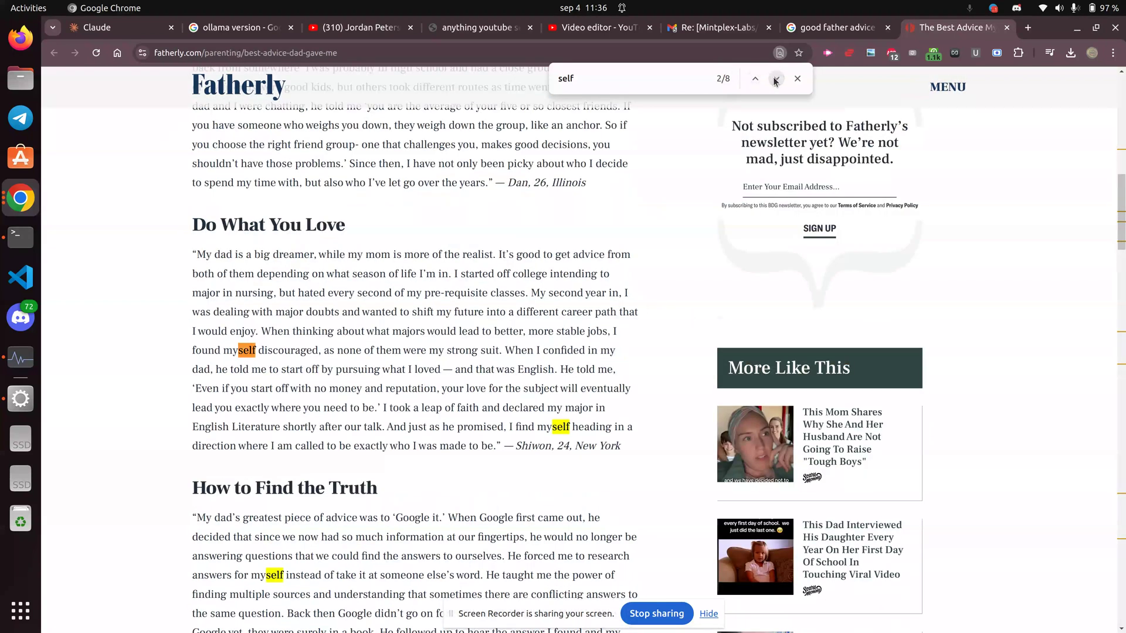
click(776, 79)
click(775, 79)
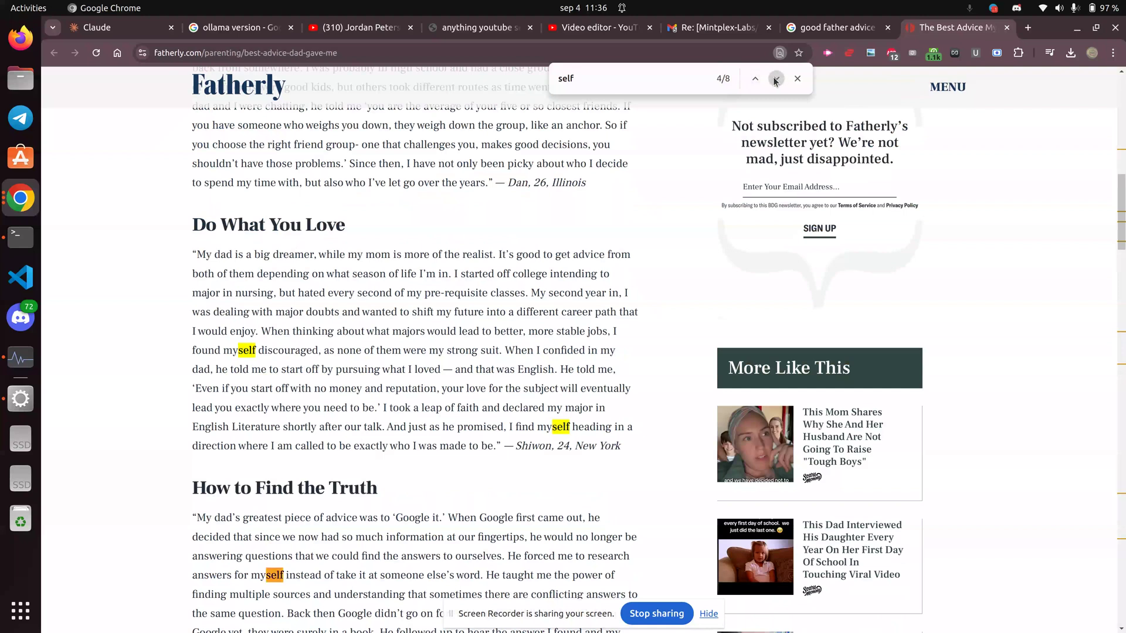
click(775, 79)
click(775, 79)
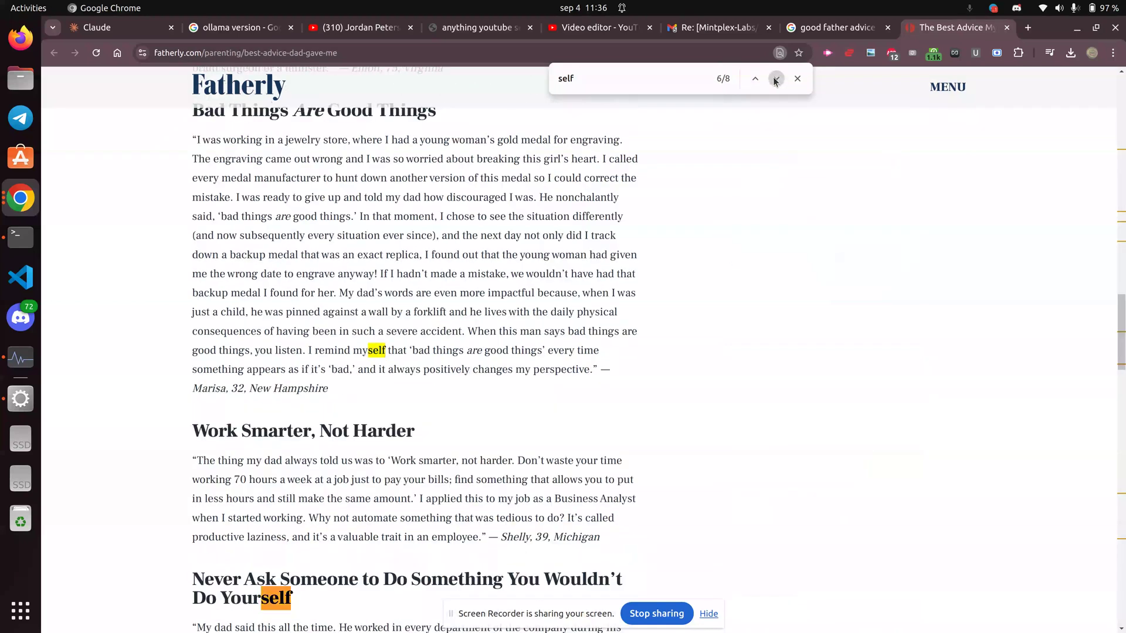
click(776, 79)
click(776, 80)
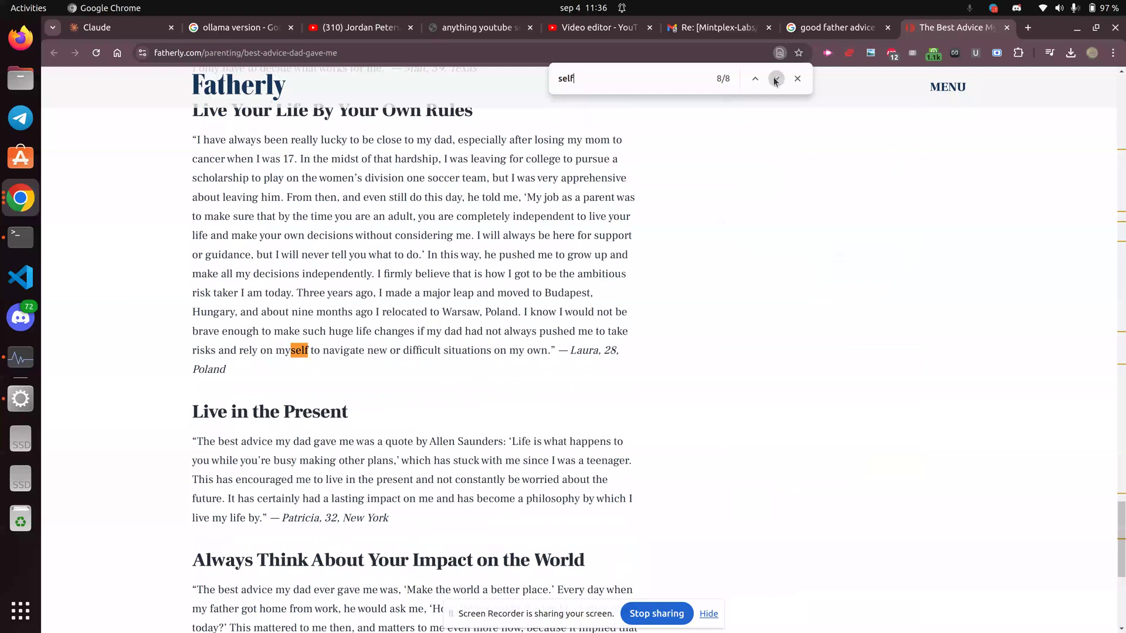
click(776, 79)
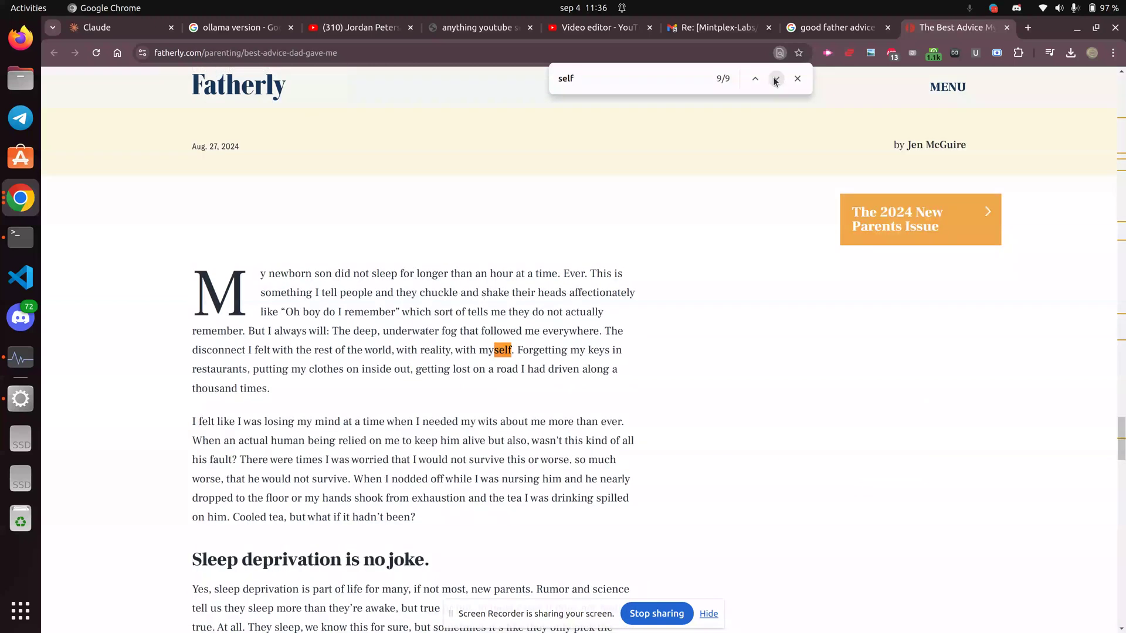
key(alt+Tab)
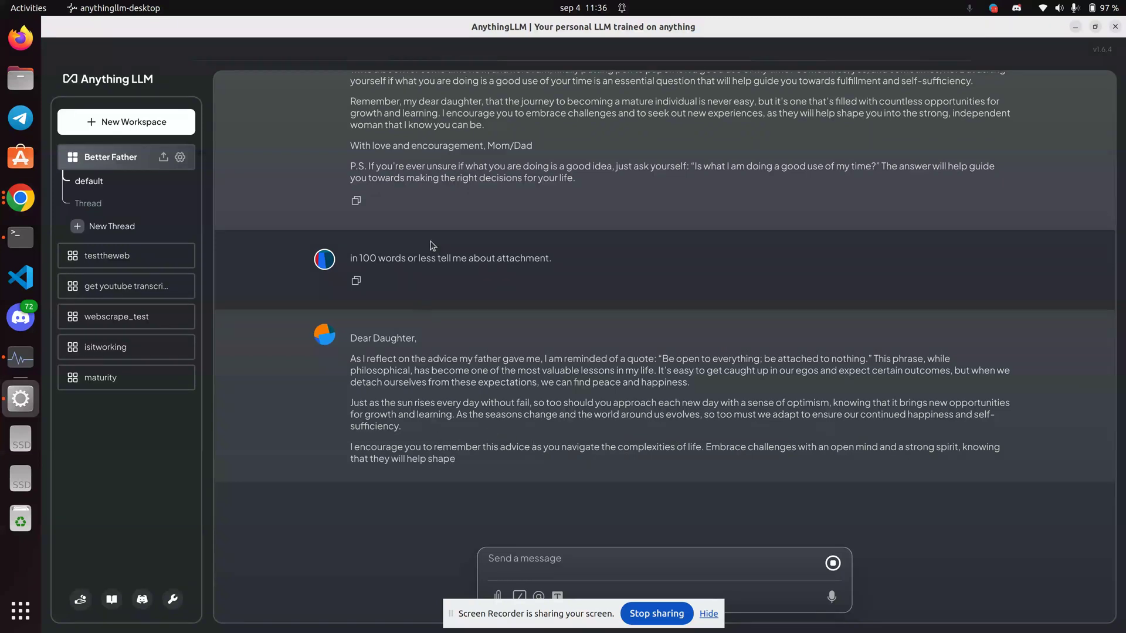
- Review the prompt's word limit and compare the P.S. lines of the previous and current replies
drag(362, 258, 350, 258)
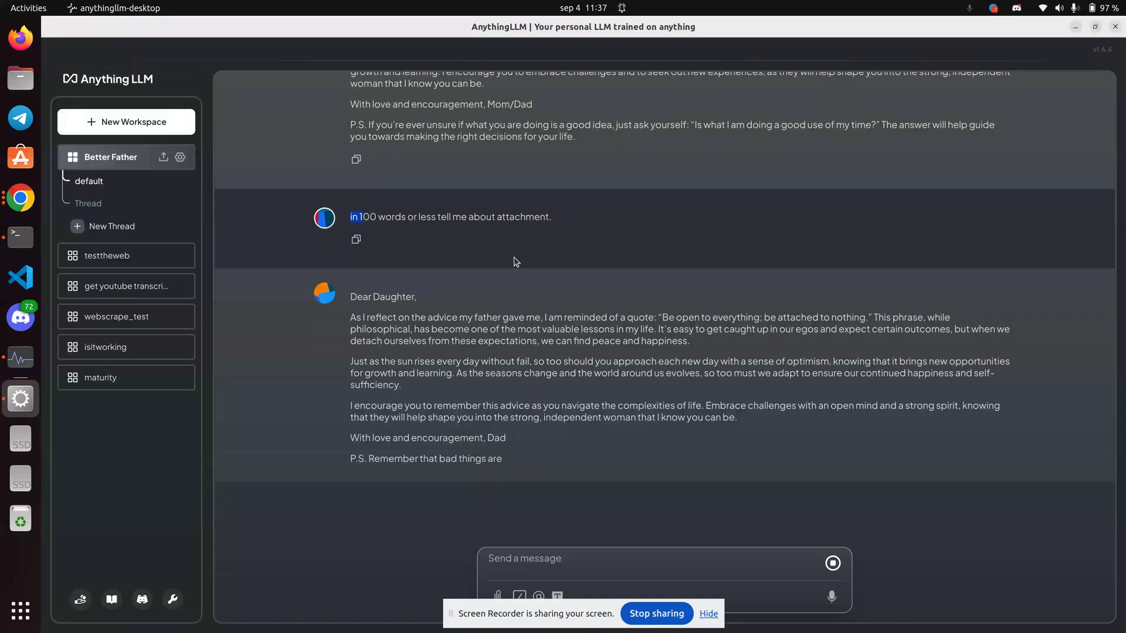
drag(349, 125, 390, 138)
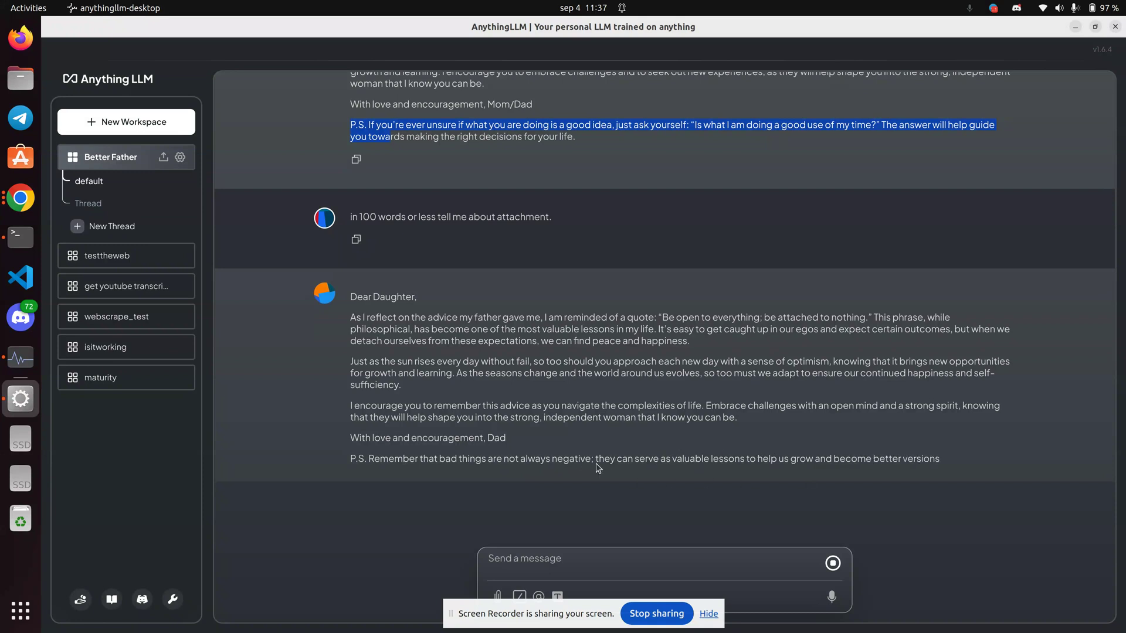
drag(531, 459, 611, 461)
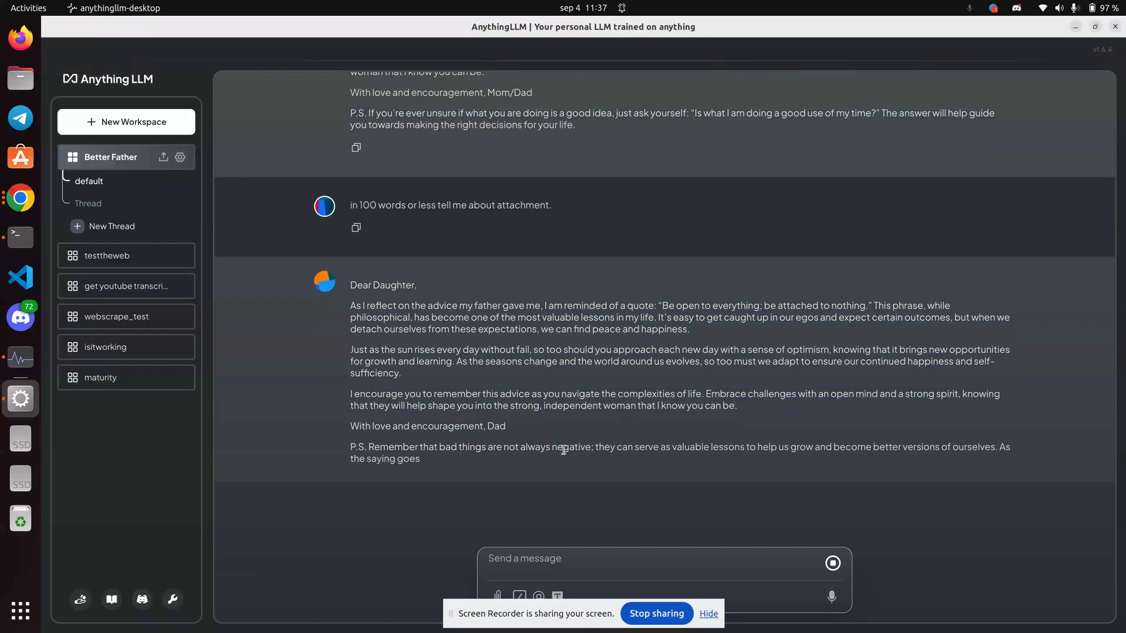
- Switch to the Fatherly article in Chrome and search it for "negative" and for "bad"
key(alt+Tab)
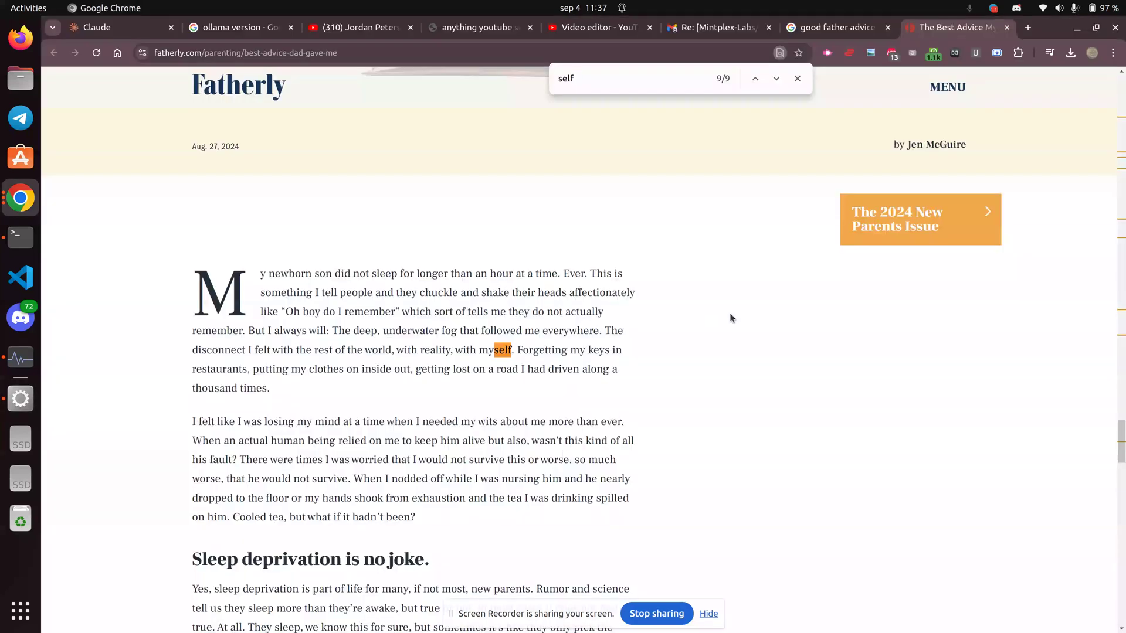
key(ctrl+f)
text(negative)
key(BackSpace)
key(BackSpace)
key(BackSpace)
key(BackSpace)
key(BackSpace)
key(BackSpace)
key(BackSpace)
text(bad)
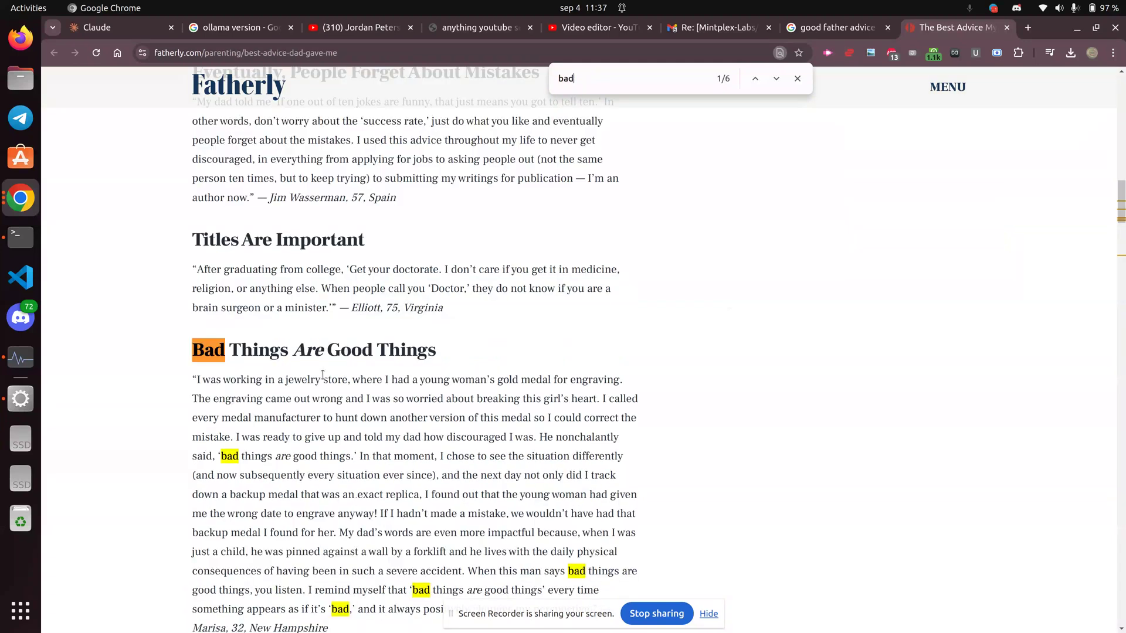
- Examine the "Bad Things Are Good Things" section and return to AnythingLLM to review the whole attachment reply
drag(241, 352, 376, 352)
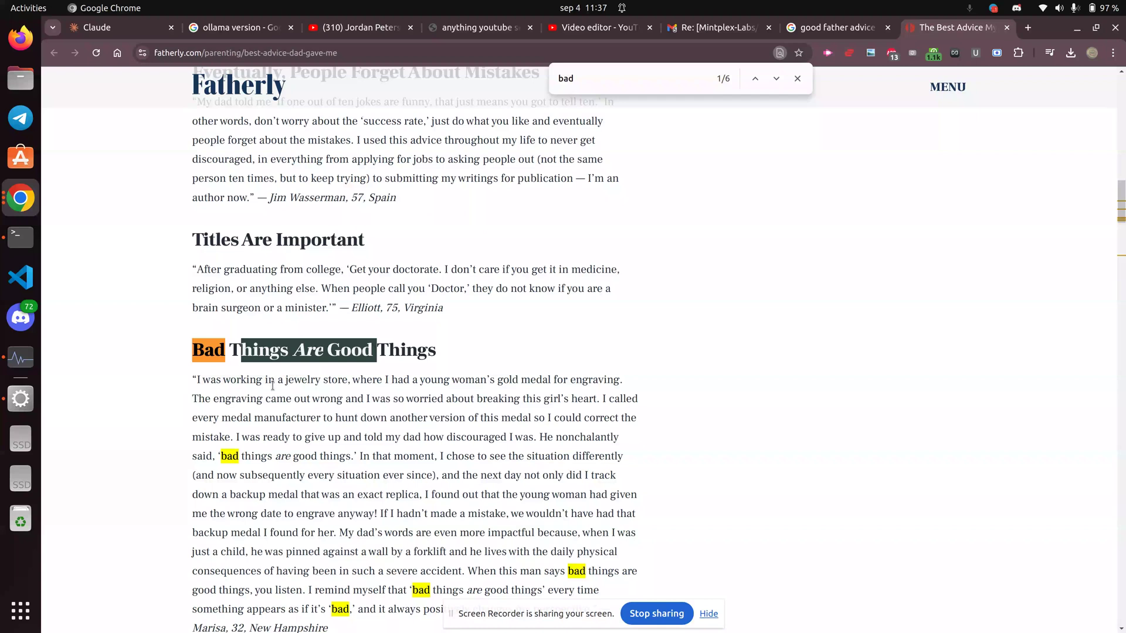
drag(273, 386, 463, 550)
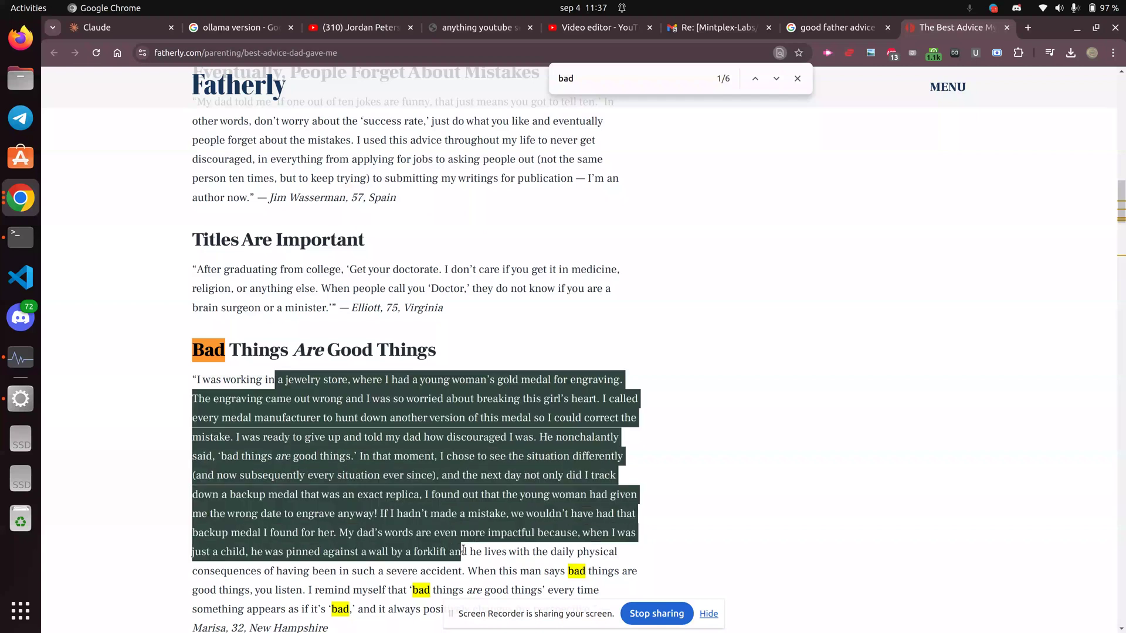
key(alt+Tab)
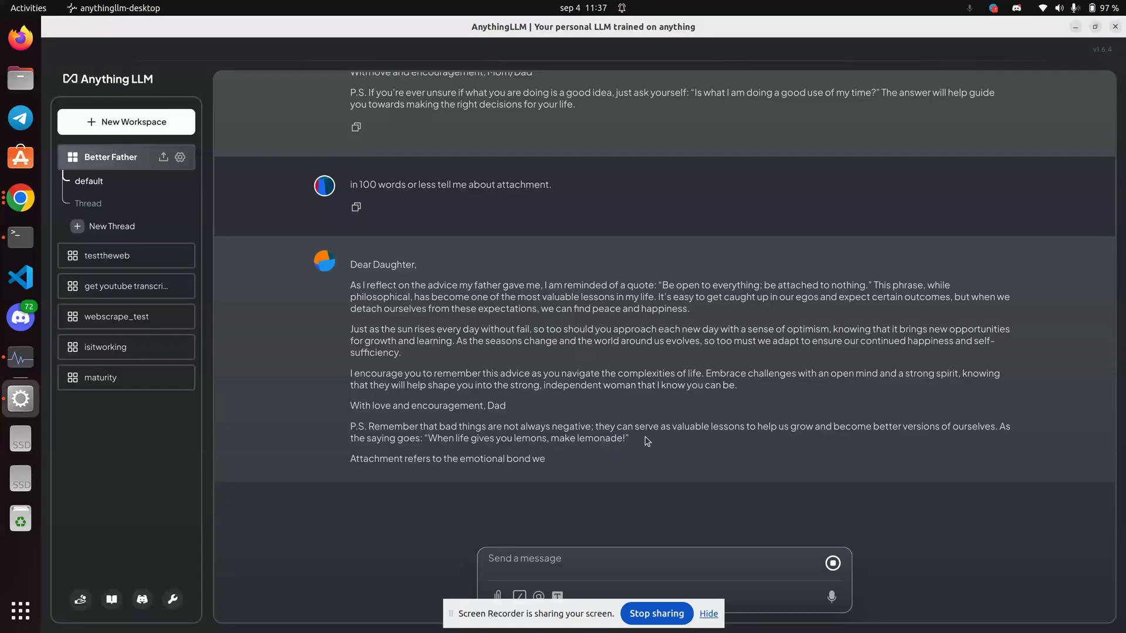
drag(350, 264, 509, 427)
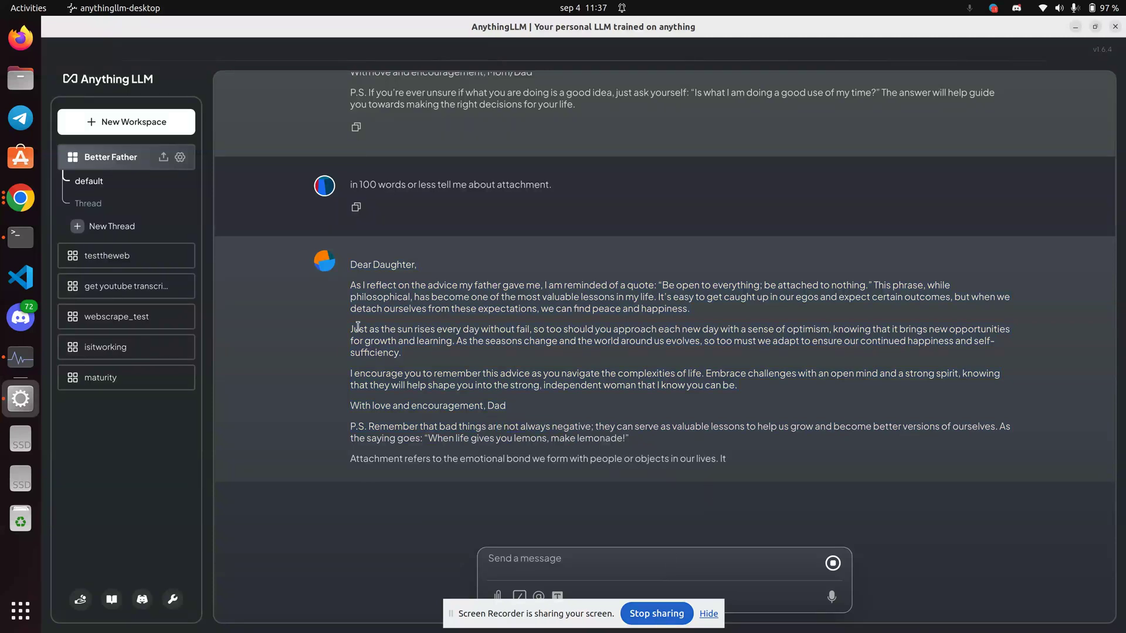
- Open the Better Father workspace's document manager and display its data connectors
click(164, 158)
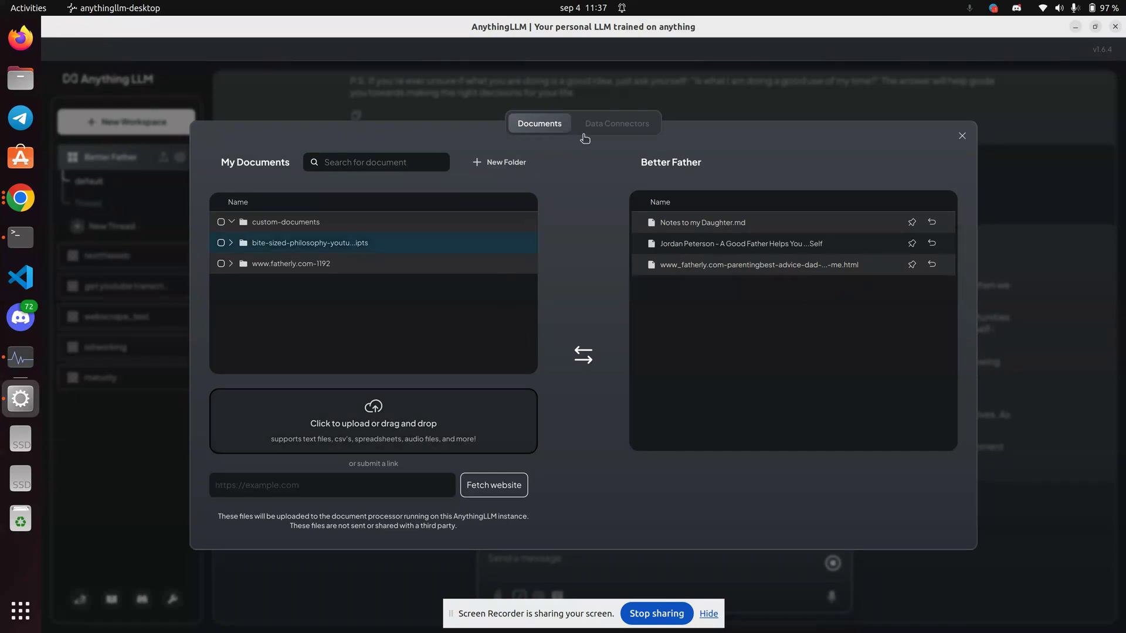
click(617, 124)
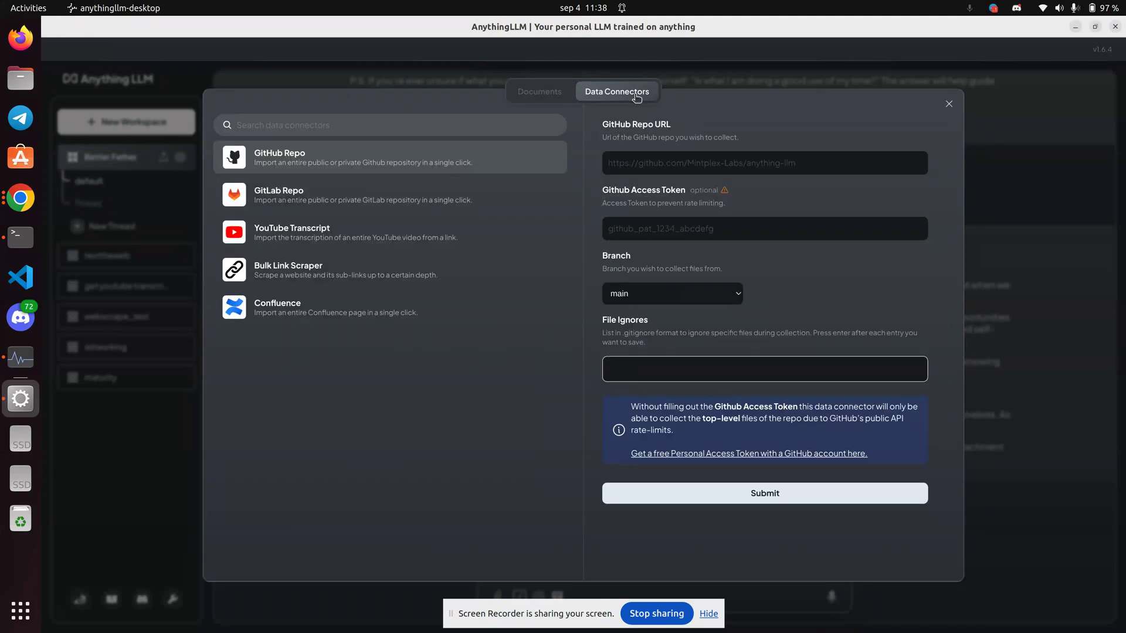